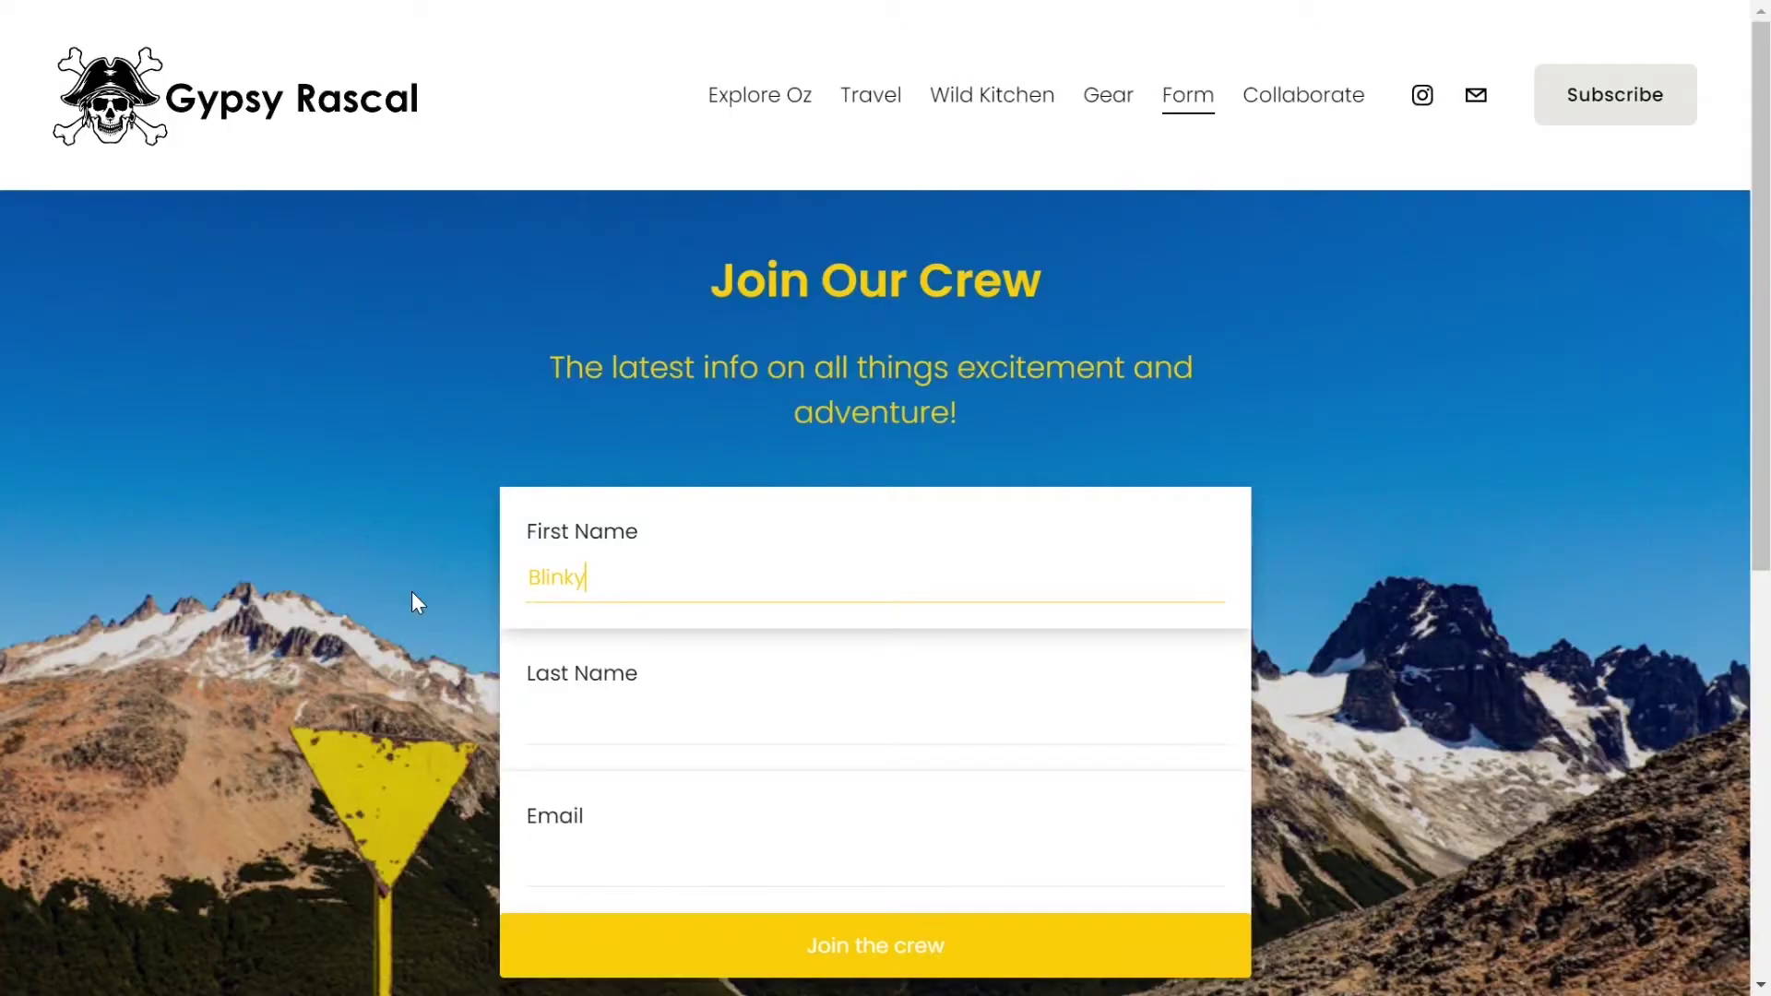
Try the example embedded forms, choosing the 40 + age range and opening the Fashion Forward feedback popup
key(Tab)
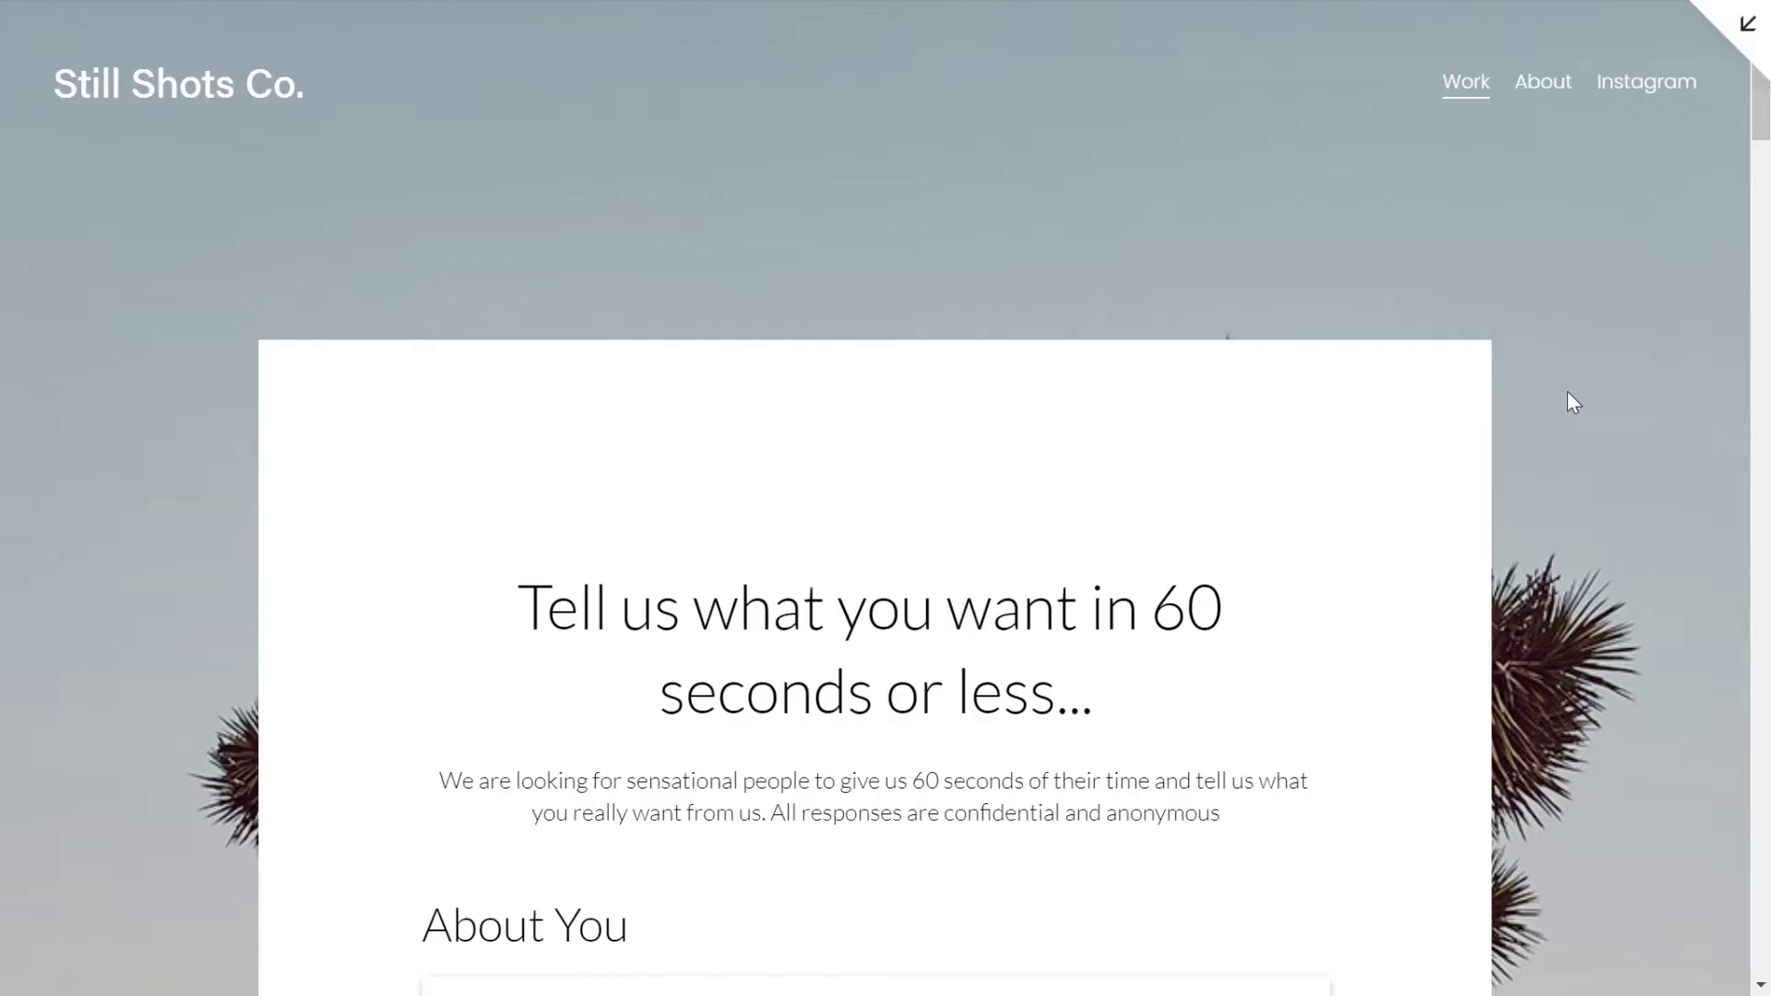
scroll(1568, 393, down, 7)
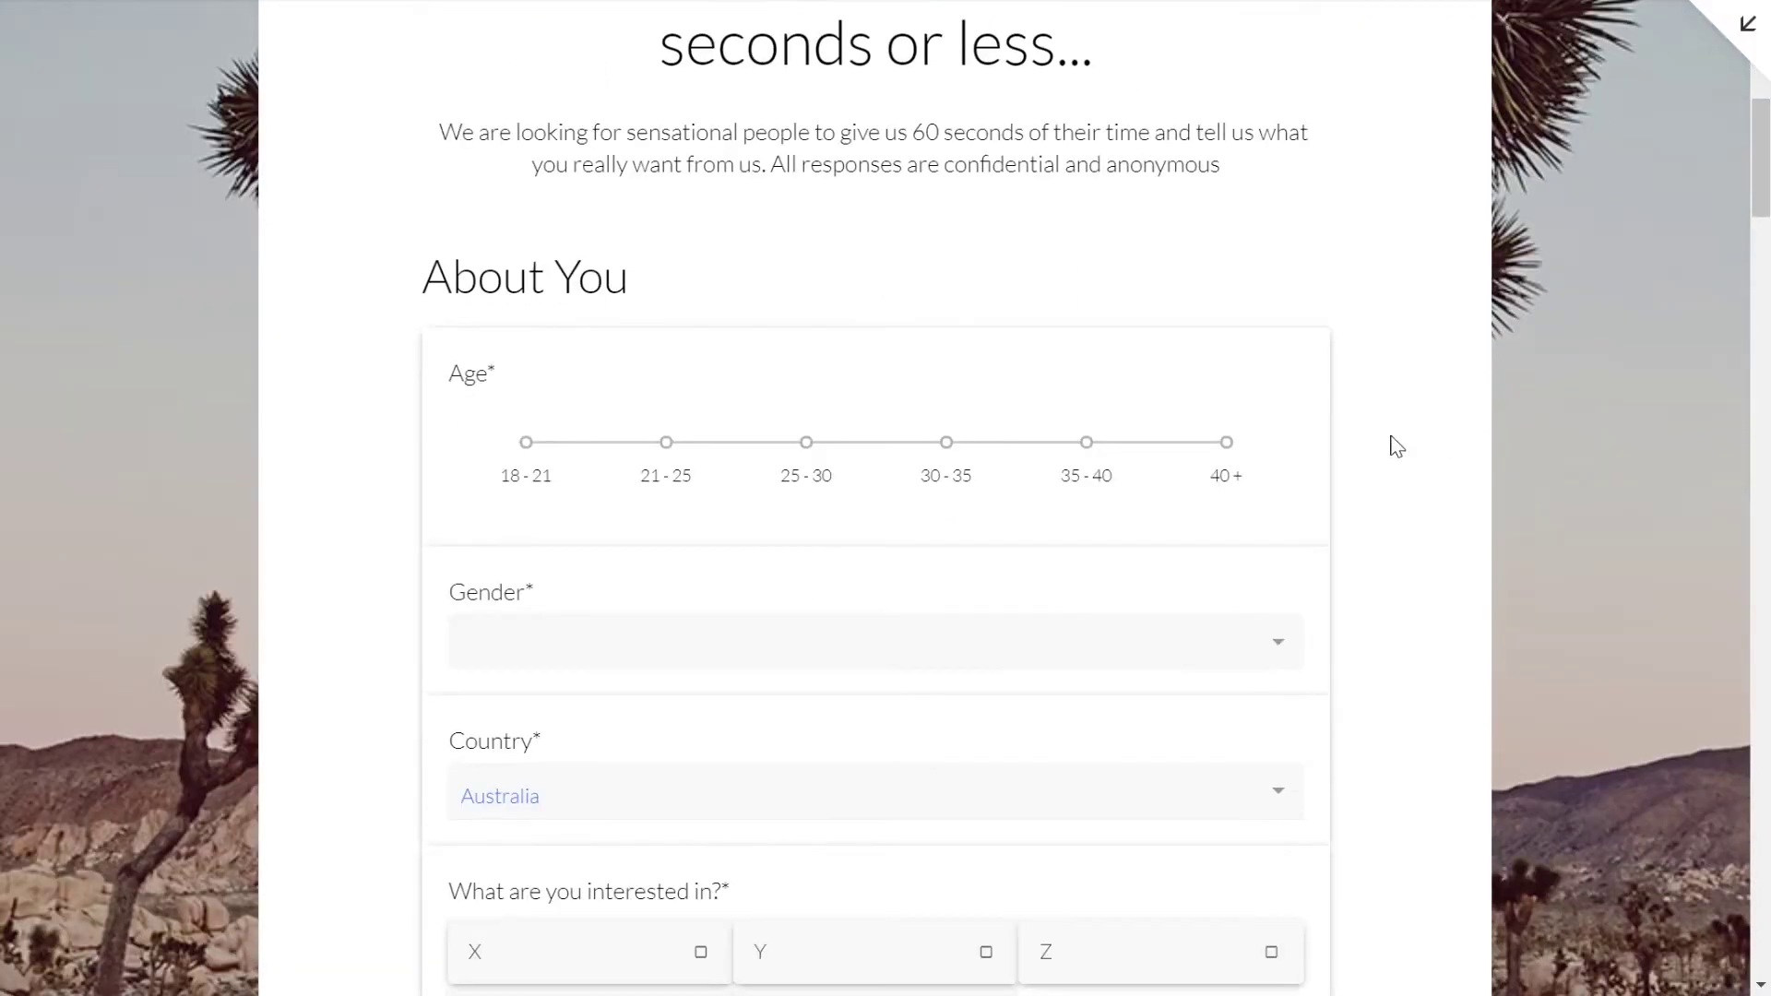
click(1228, 444)
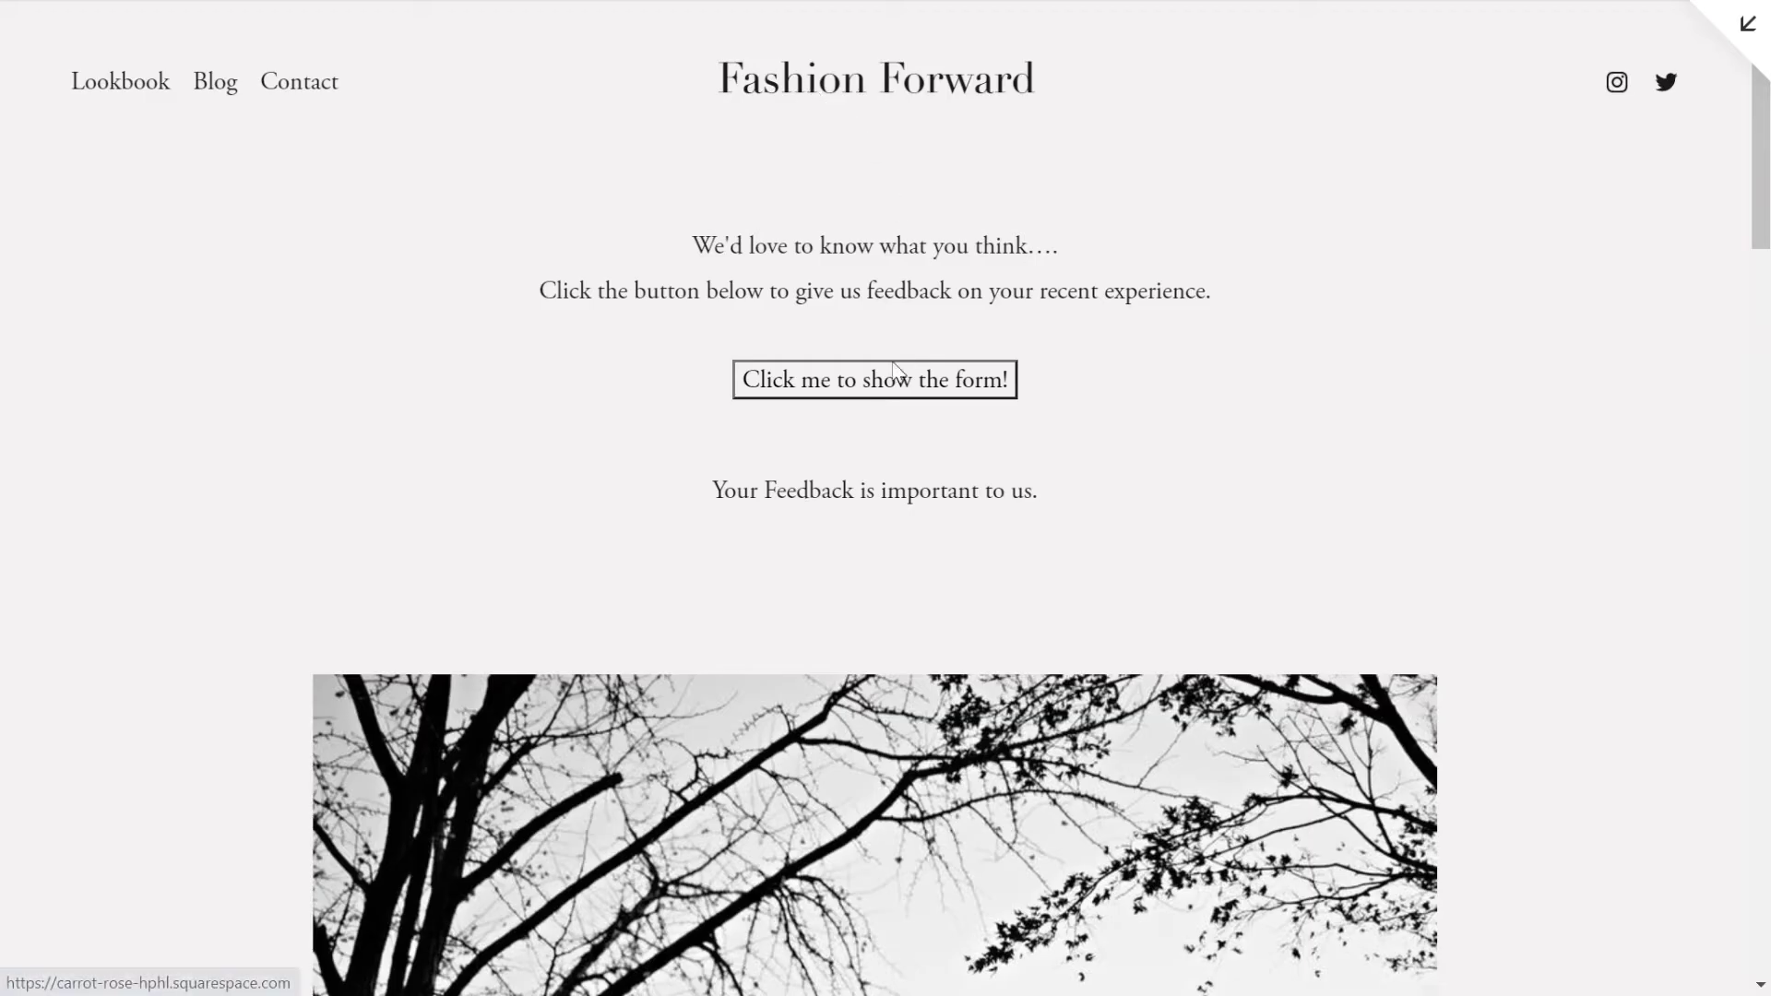
click(892, 373)
scroll(888, 400, down, 3)
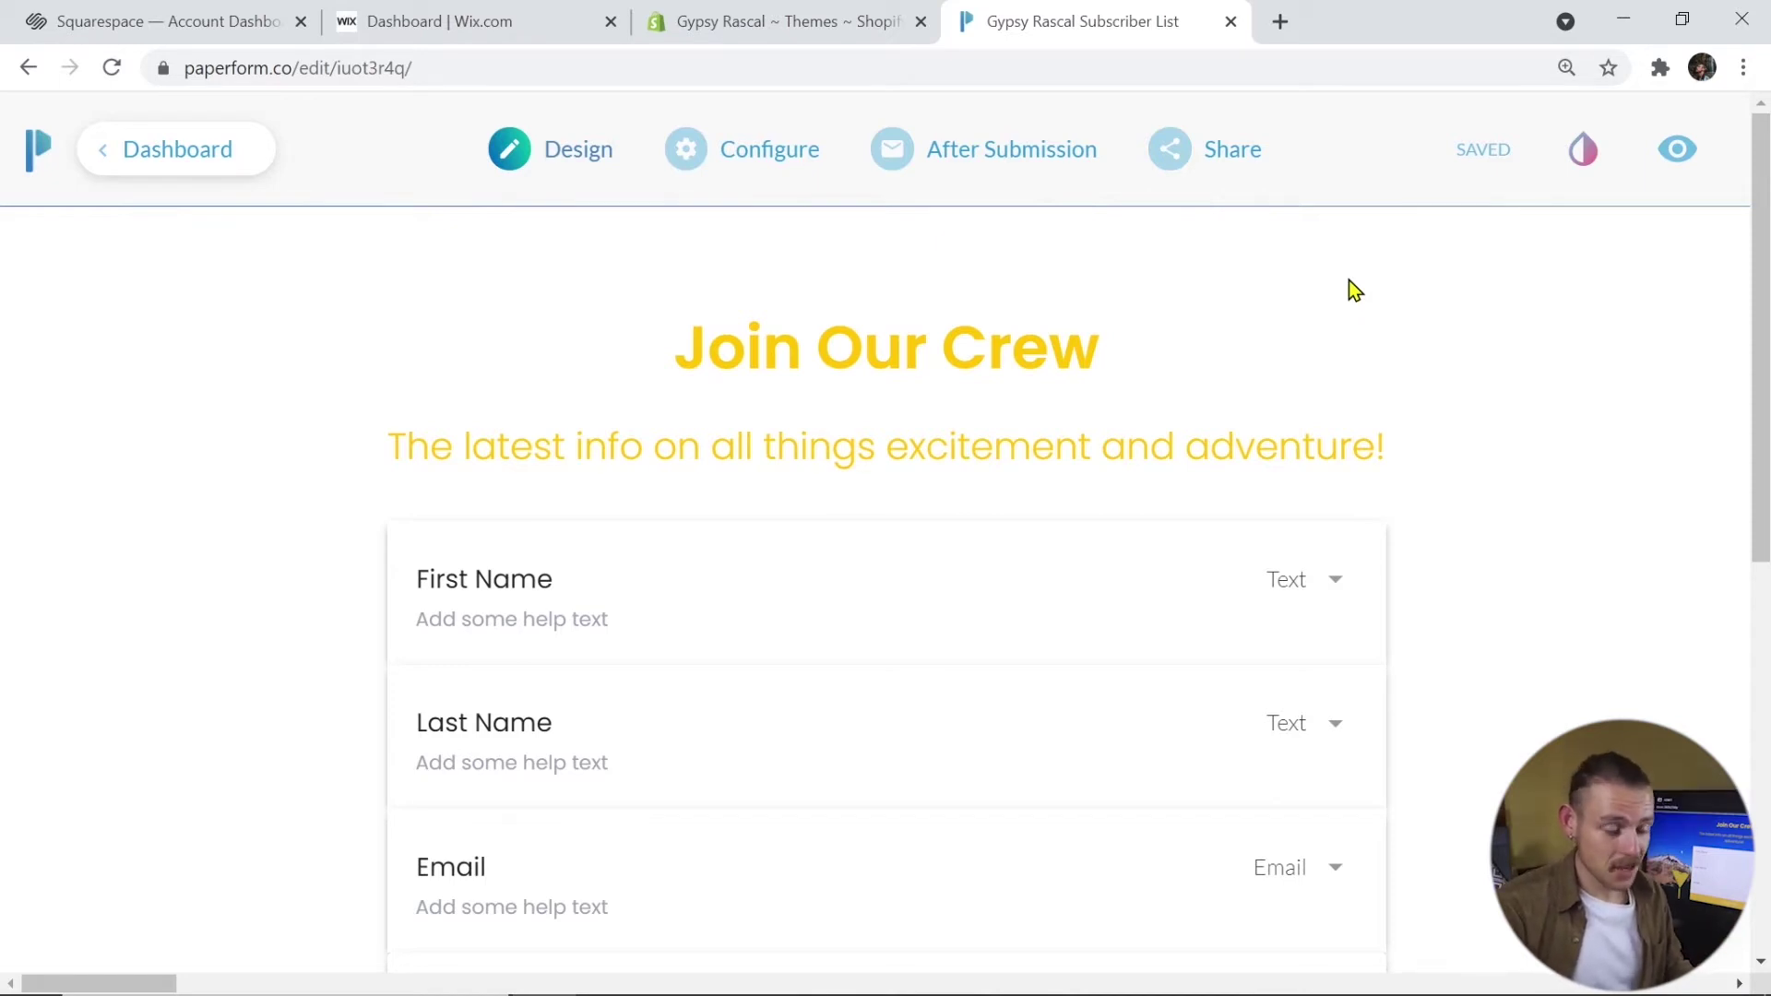
Bring up the form's embed code options from the Share menu
click(1245, 167)
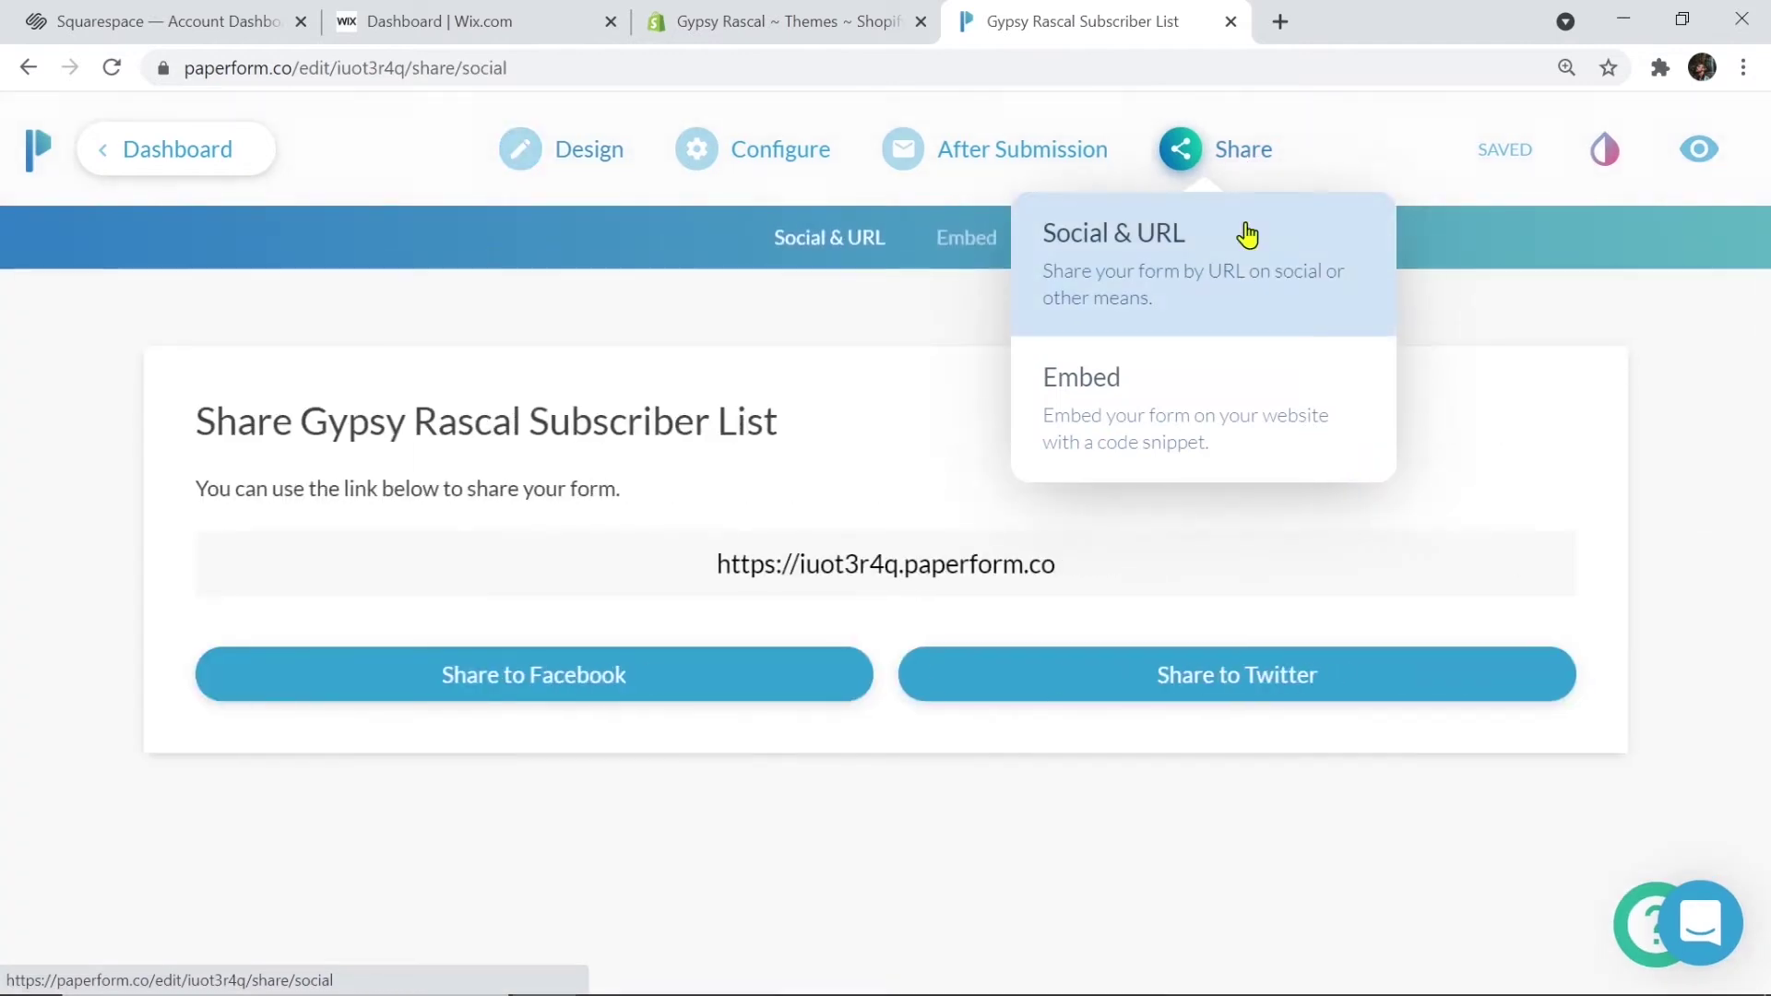
click(1255, 417)
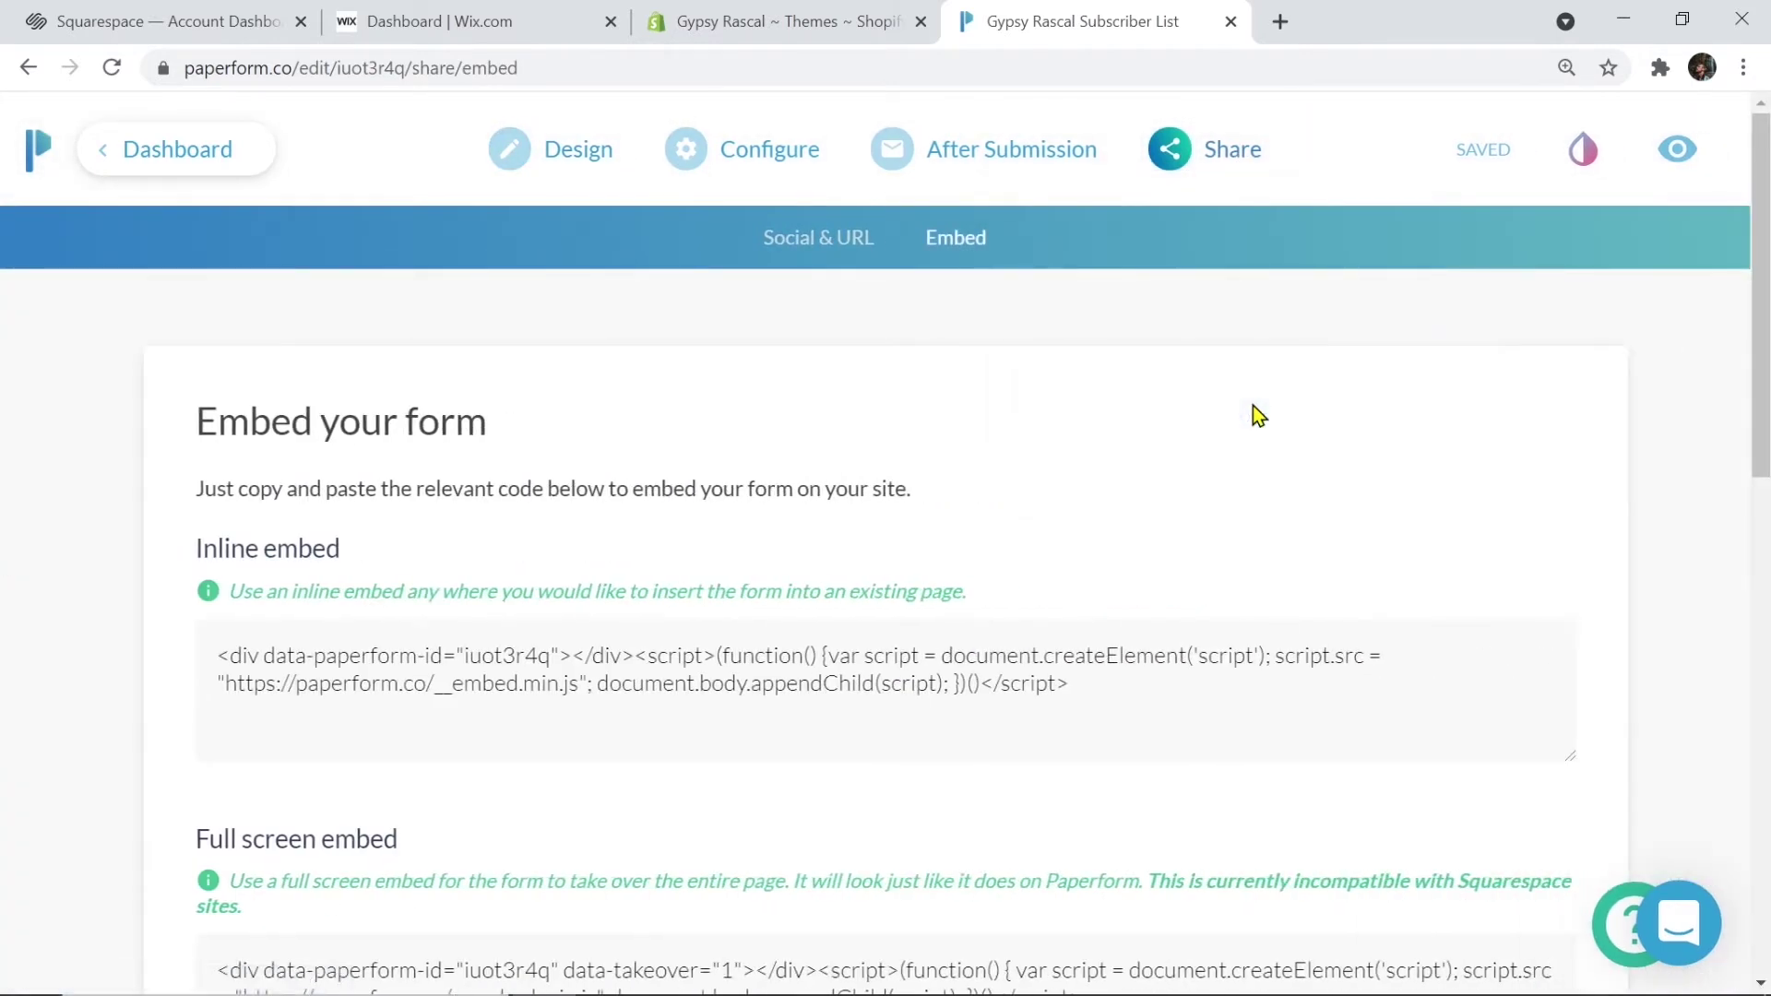
scroll(1039, 550, down, 4)
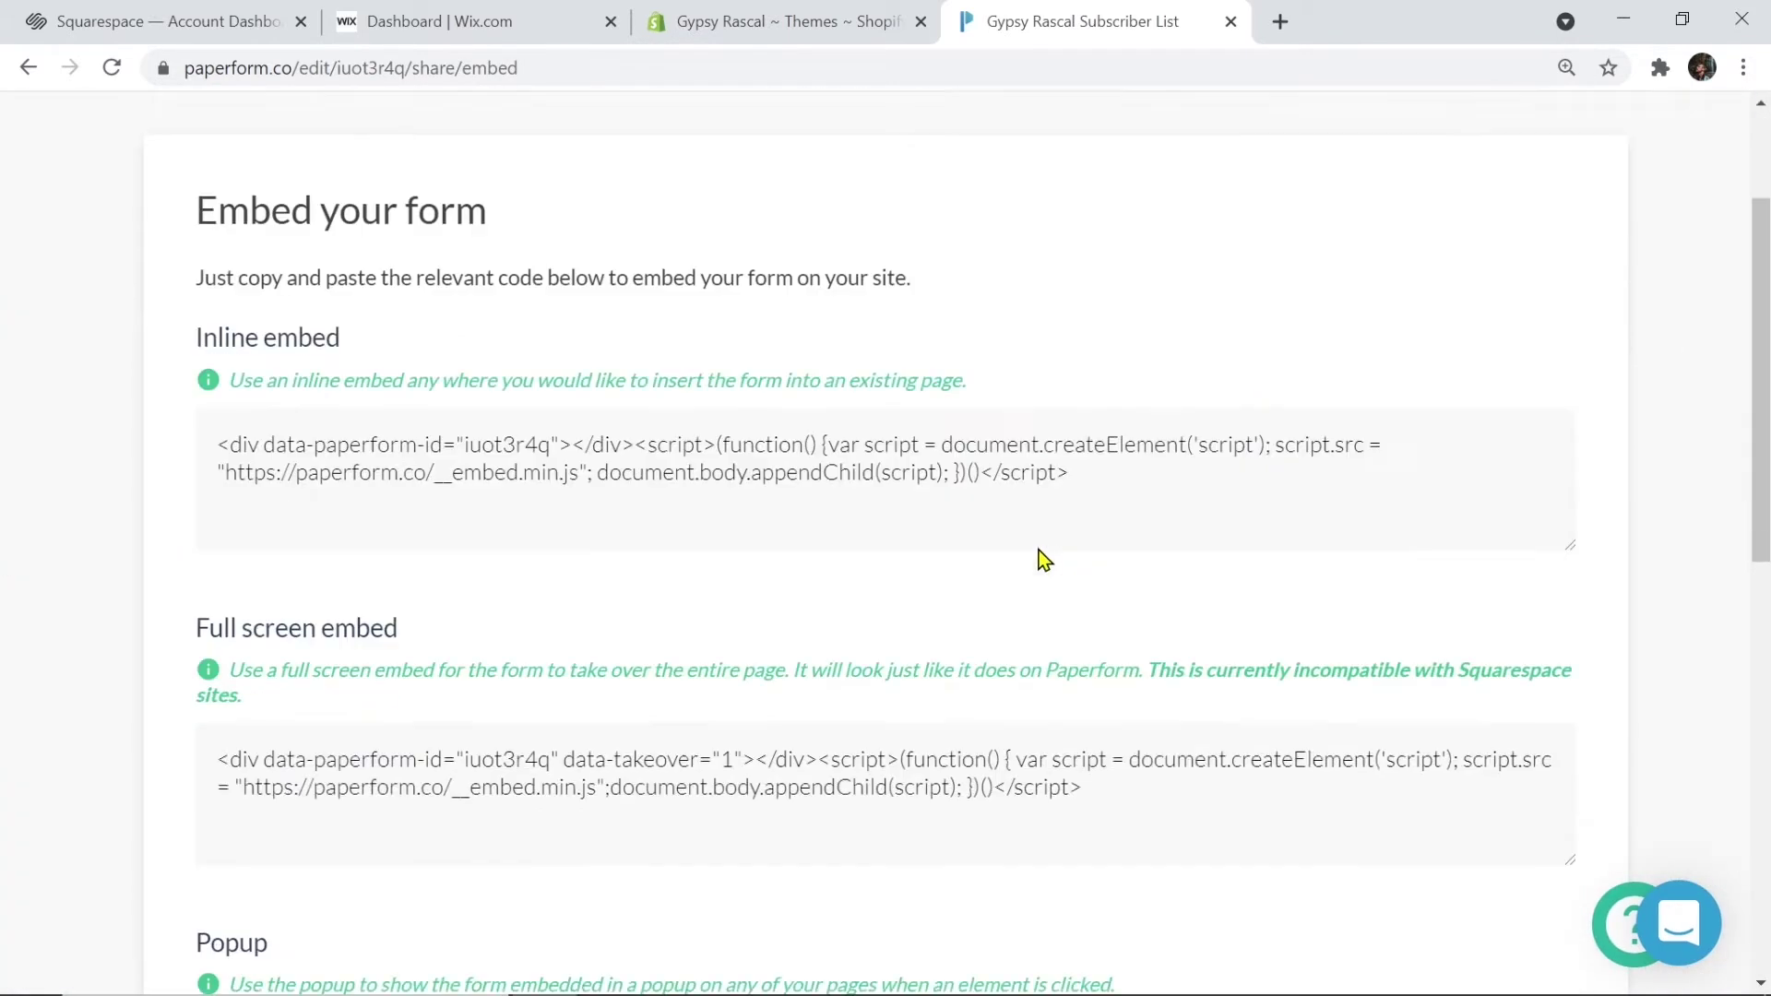
scroll(1039, 548, down, 4)
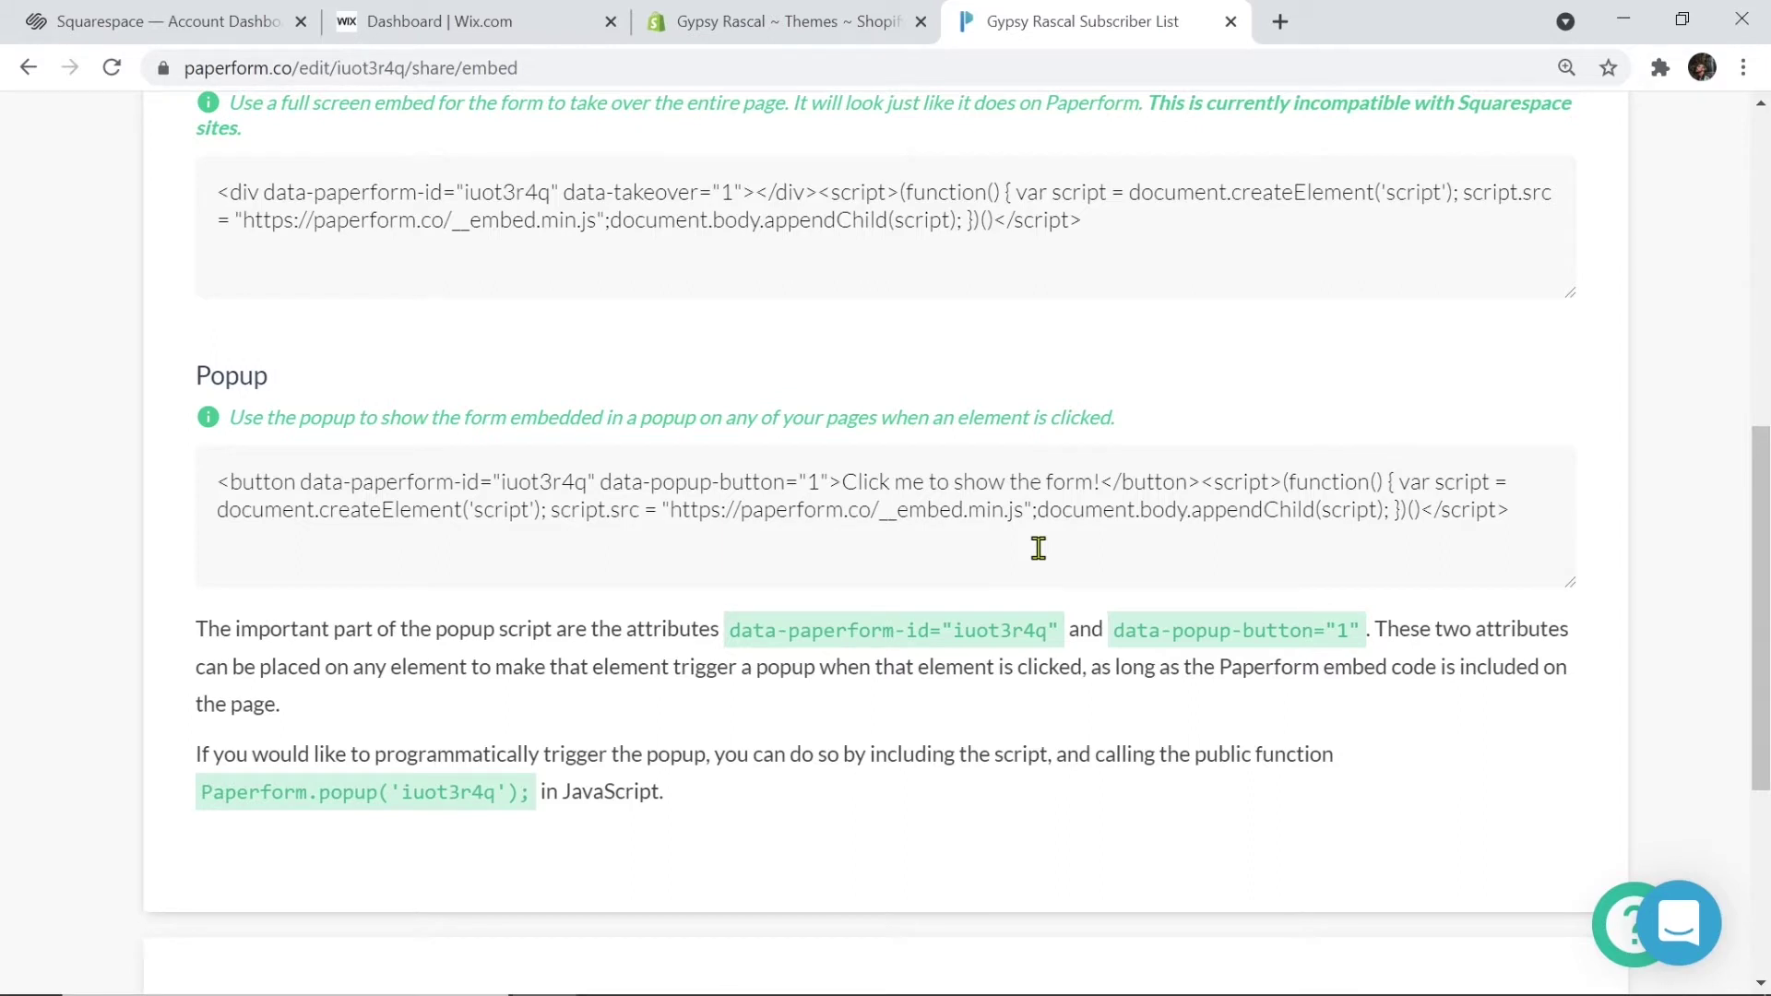
scroll(1039, 548, up, 7)
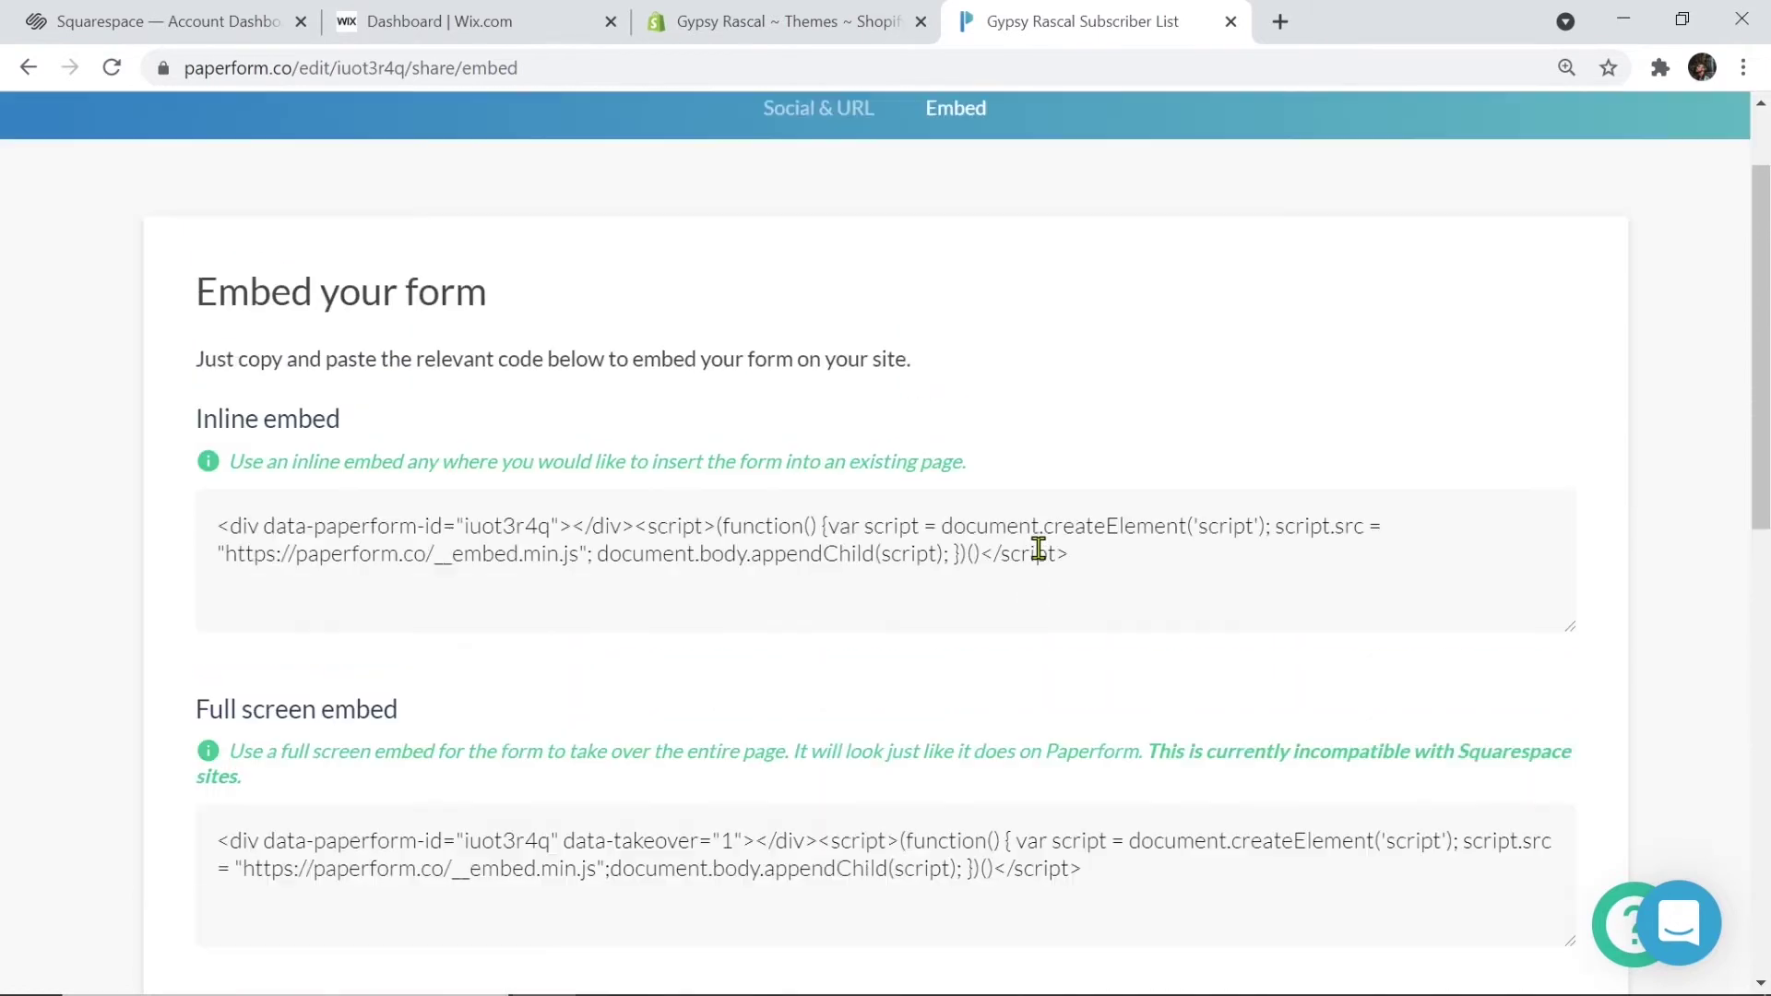
Copy the inline embed code and go to the Shopify store's Themes page
drag(1095, 561, 205, 510)
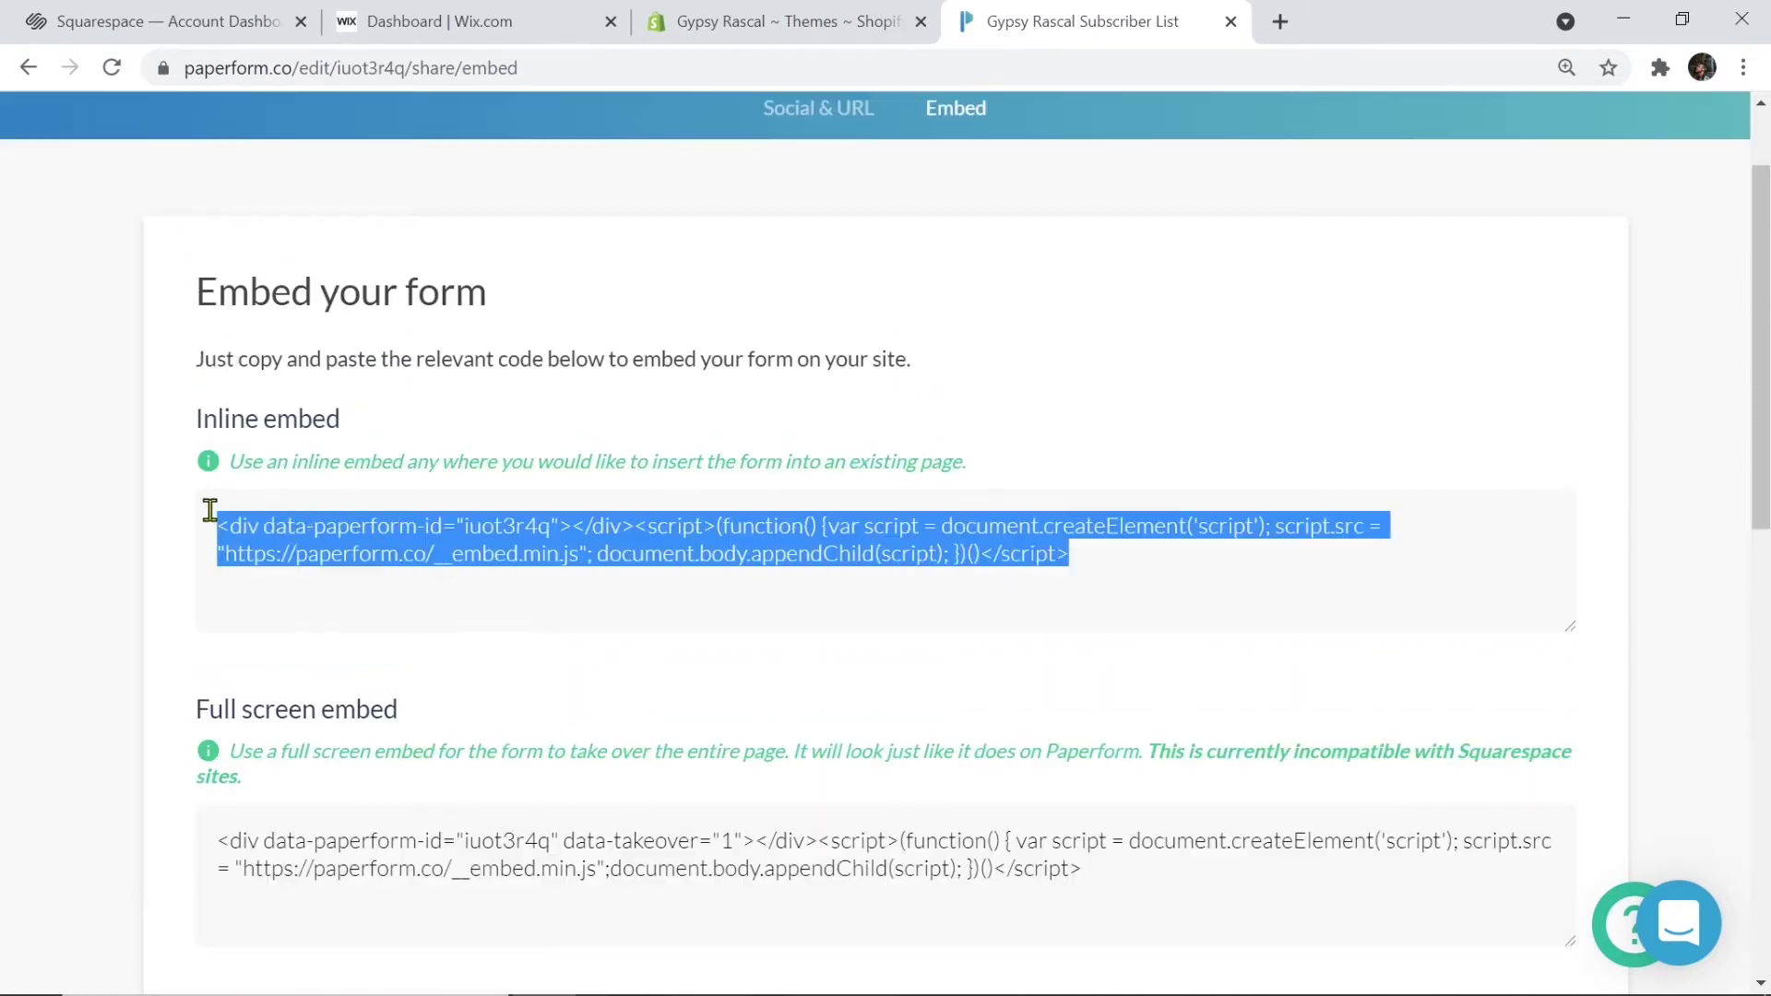
right_click(343, 537)
click(513, 132)
click(727, 28)
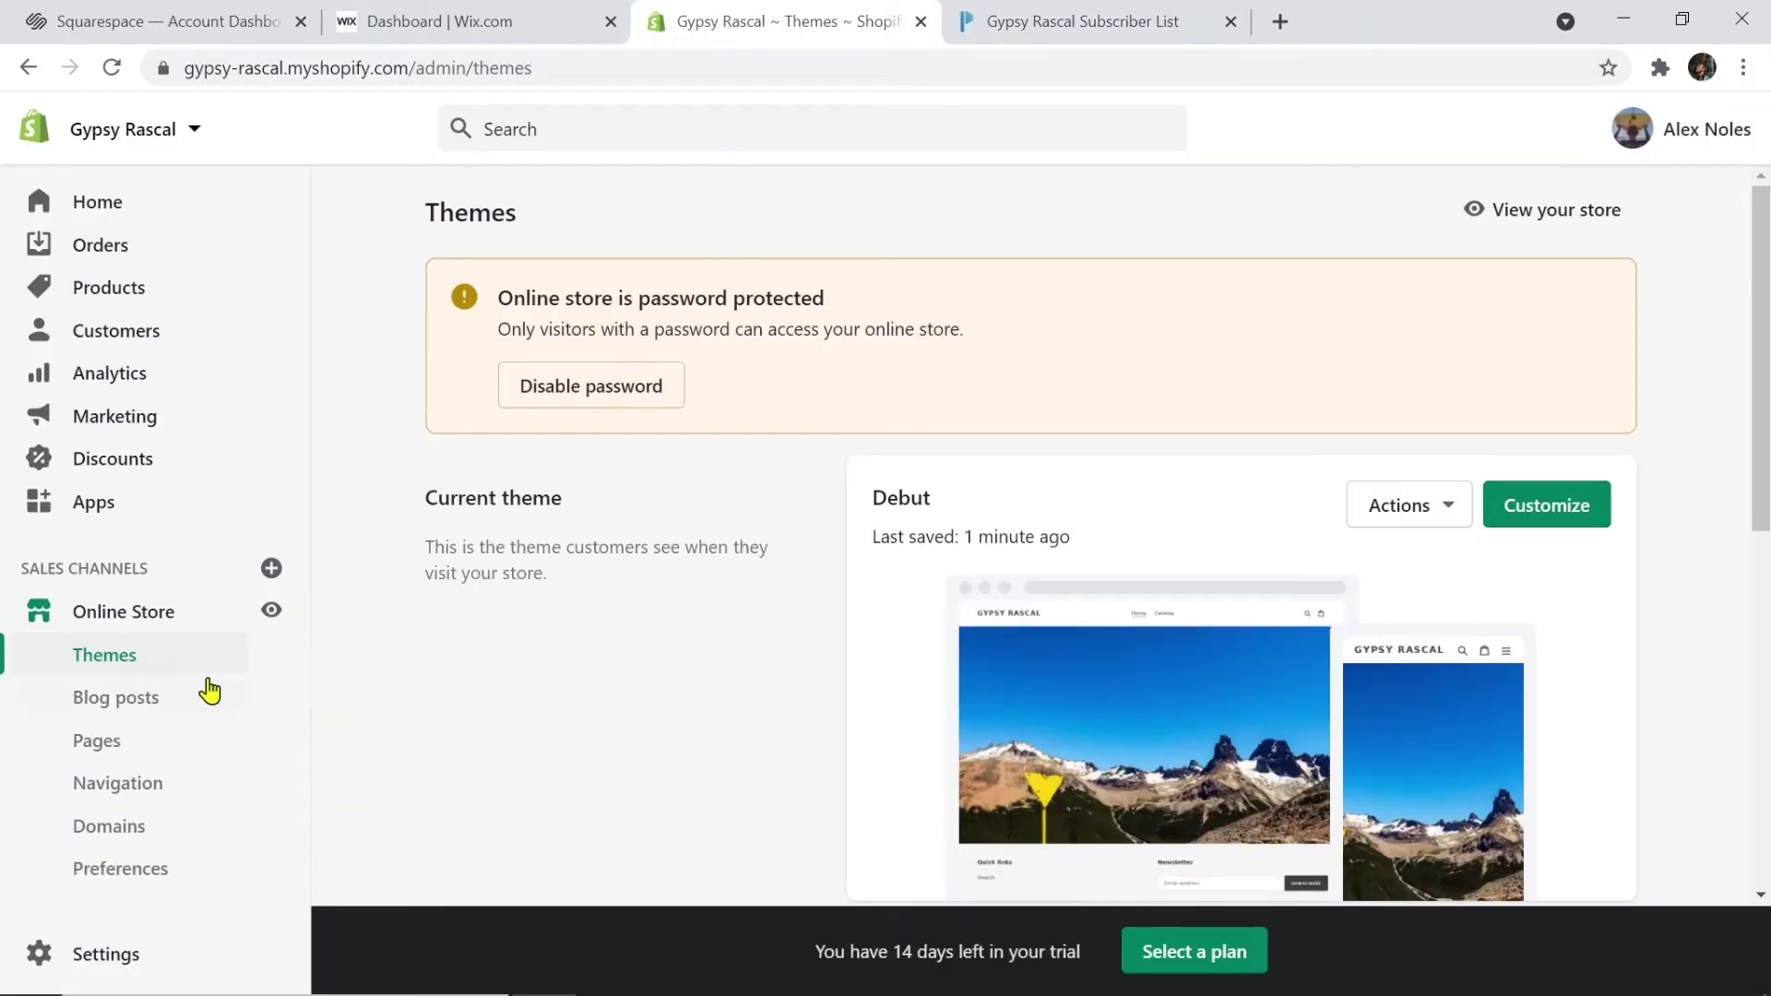
Customize the Debut theme and add a Custom content section to the home page
click(1559, 505)
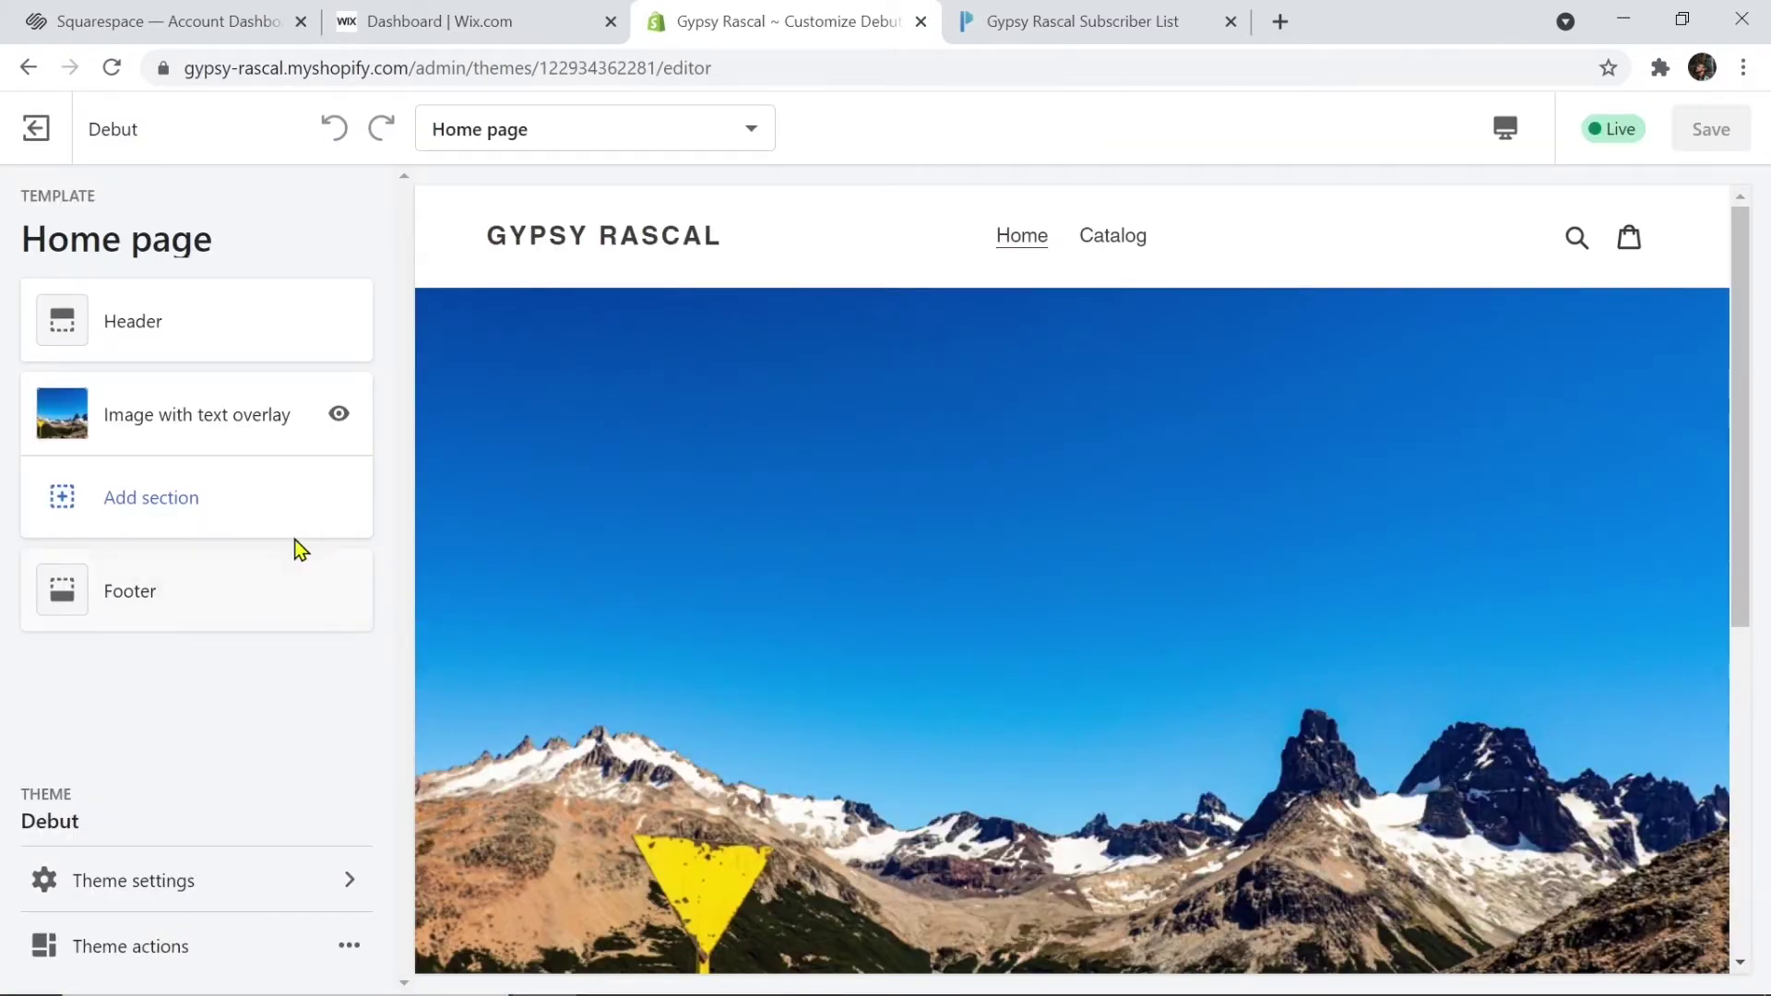
click(265, 522)
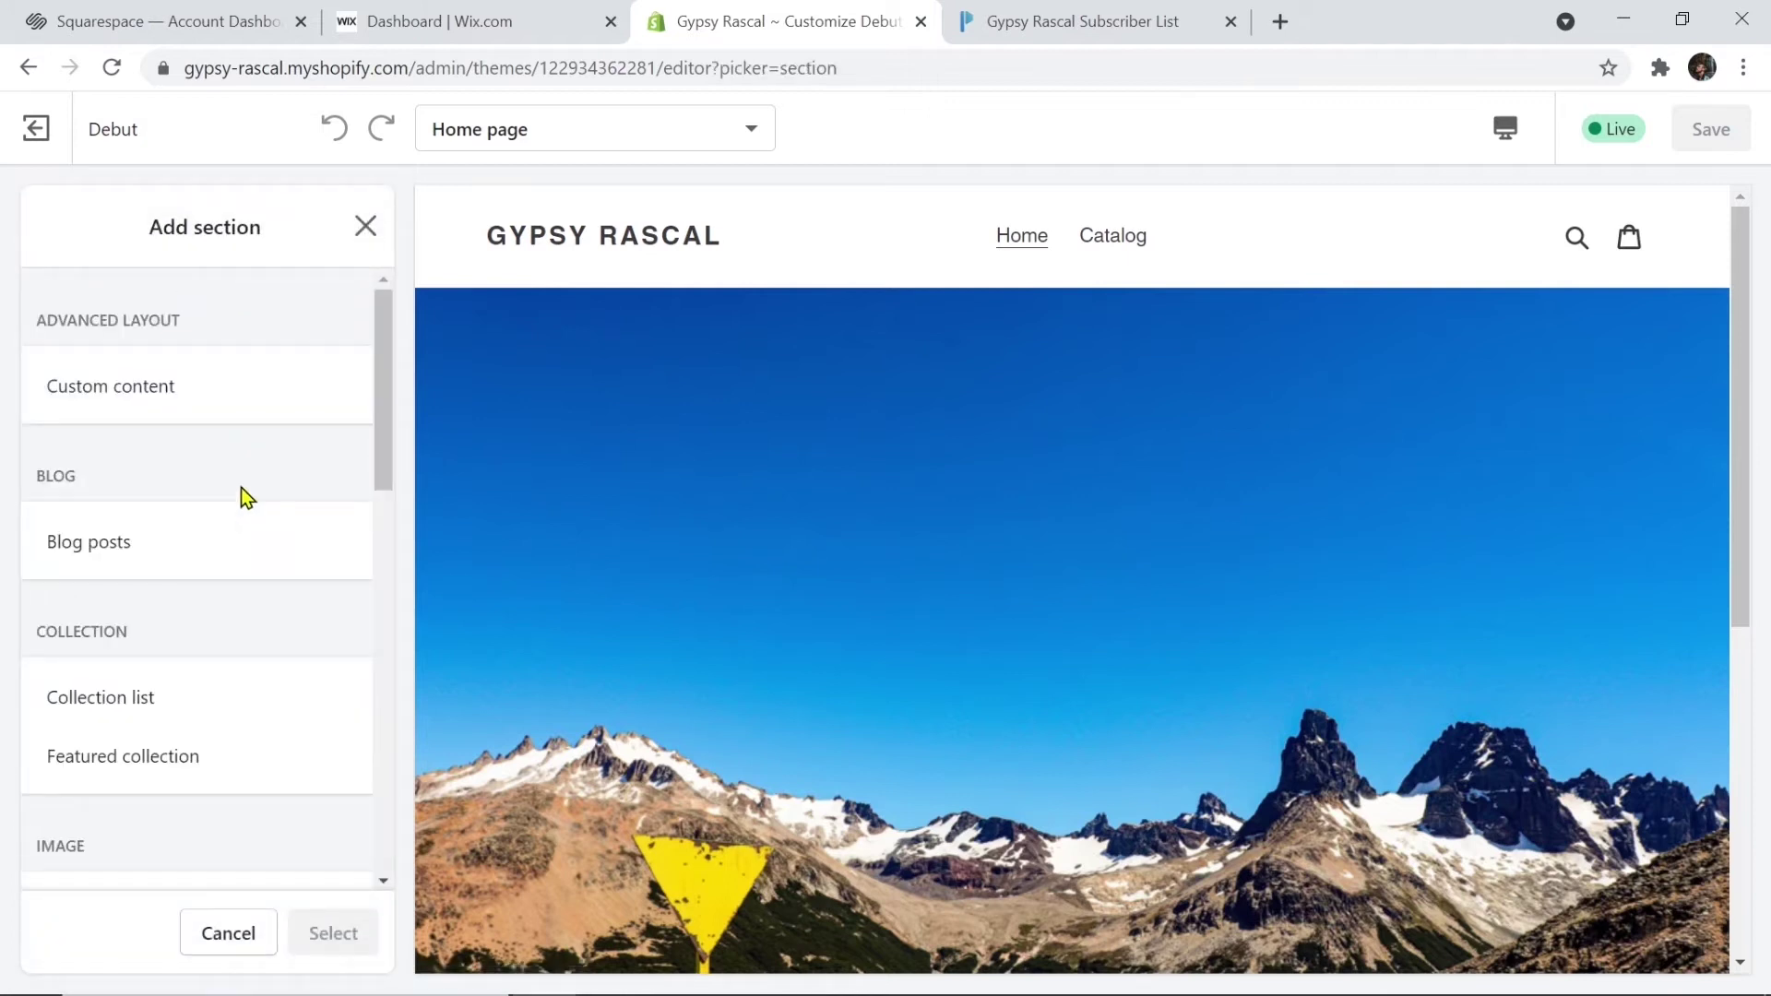
click(221, 394)
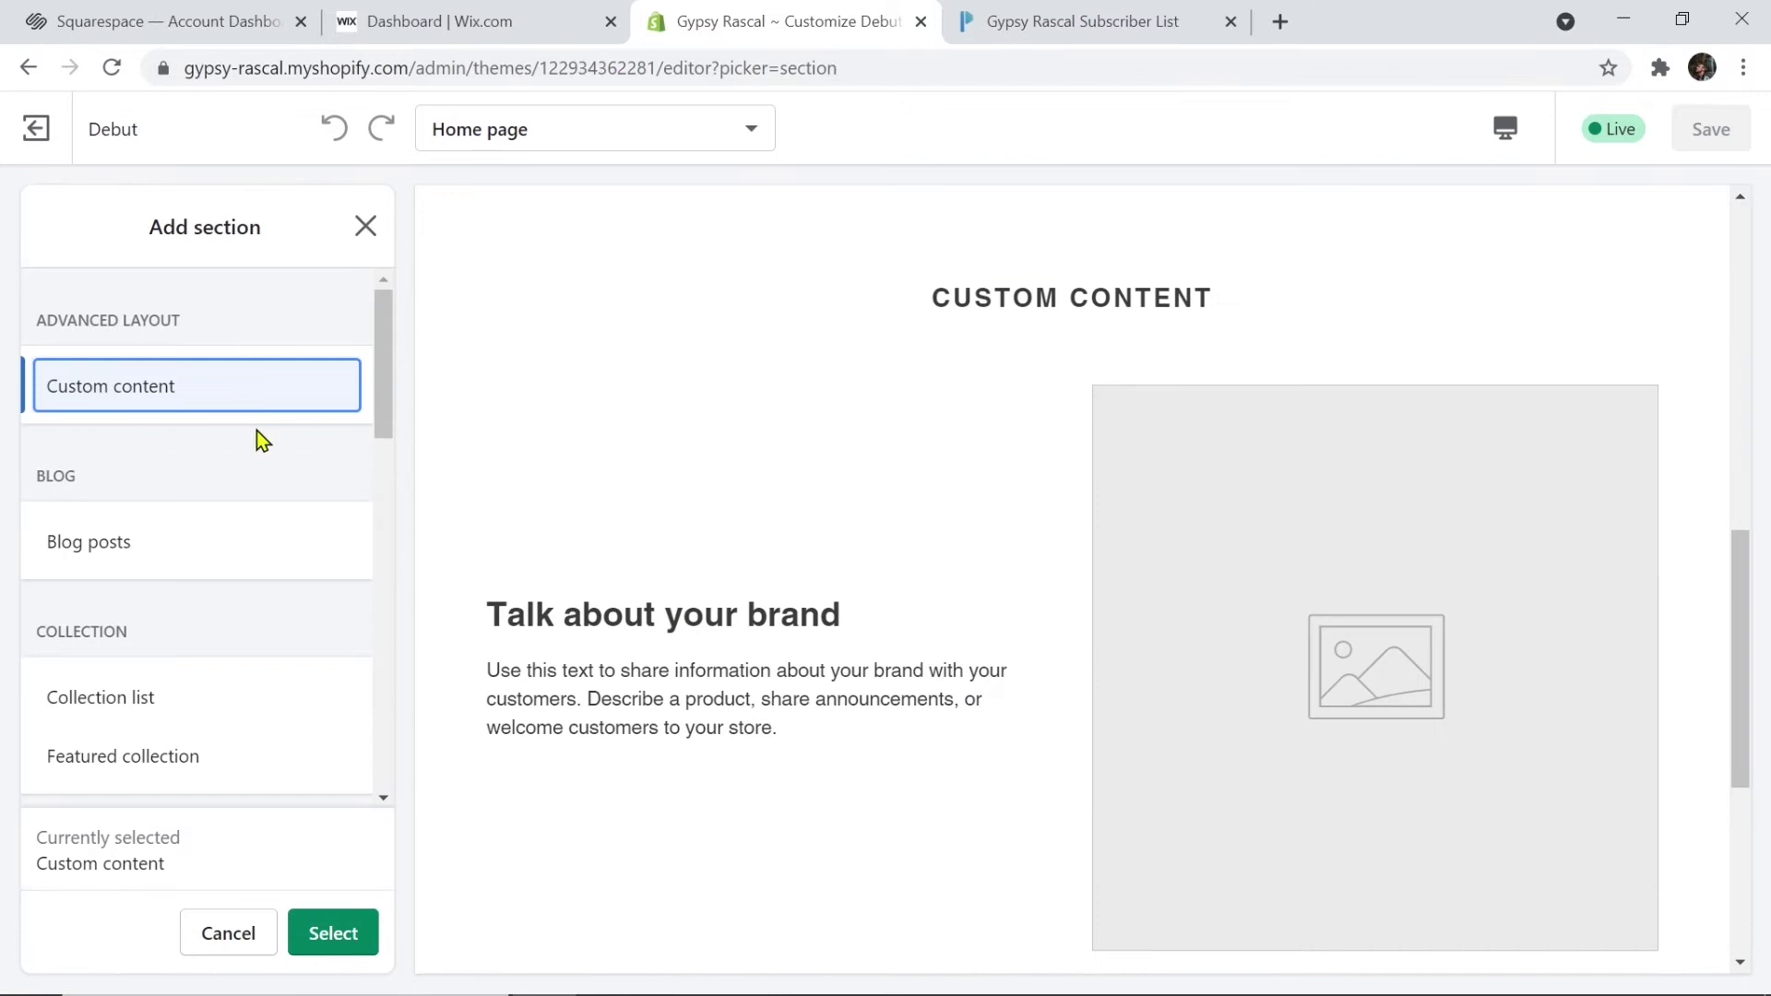
click(332, 933)
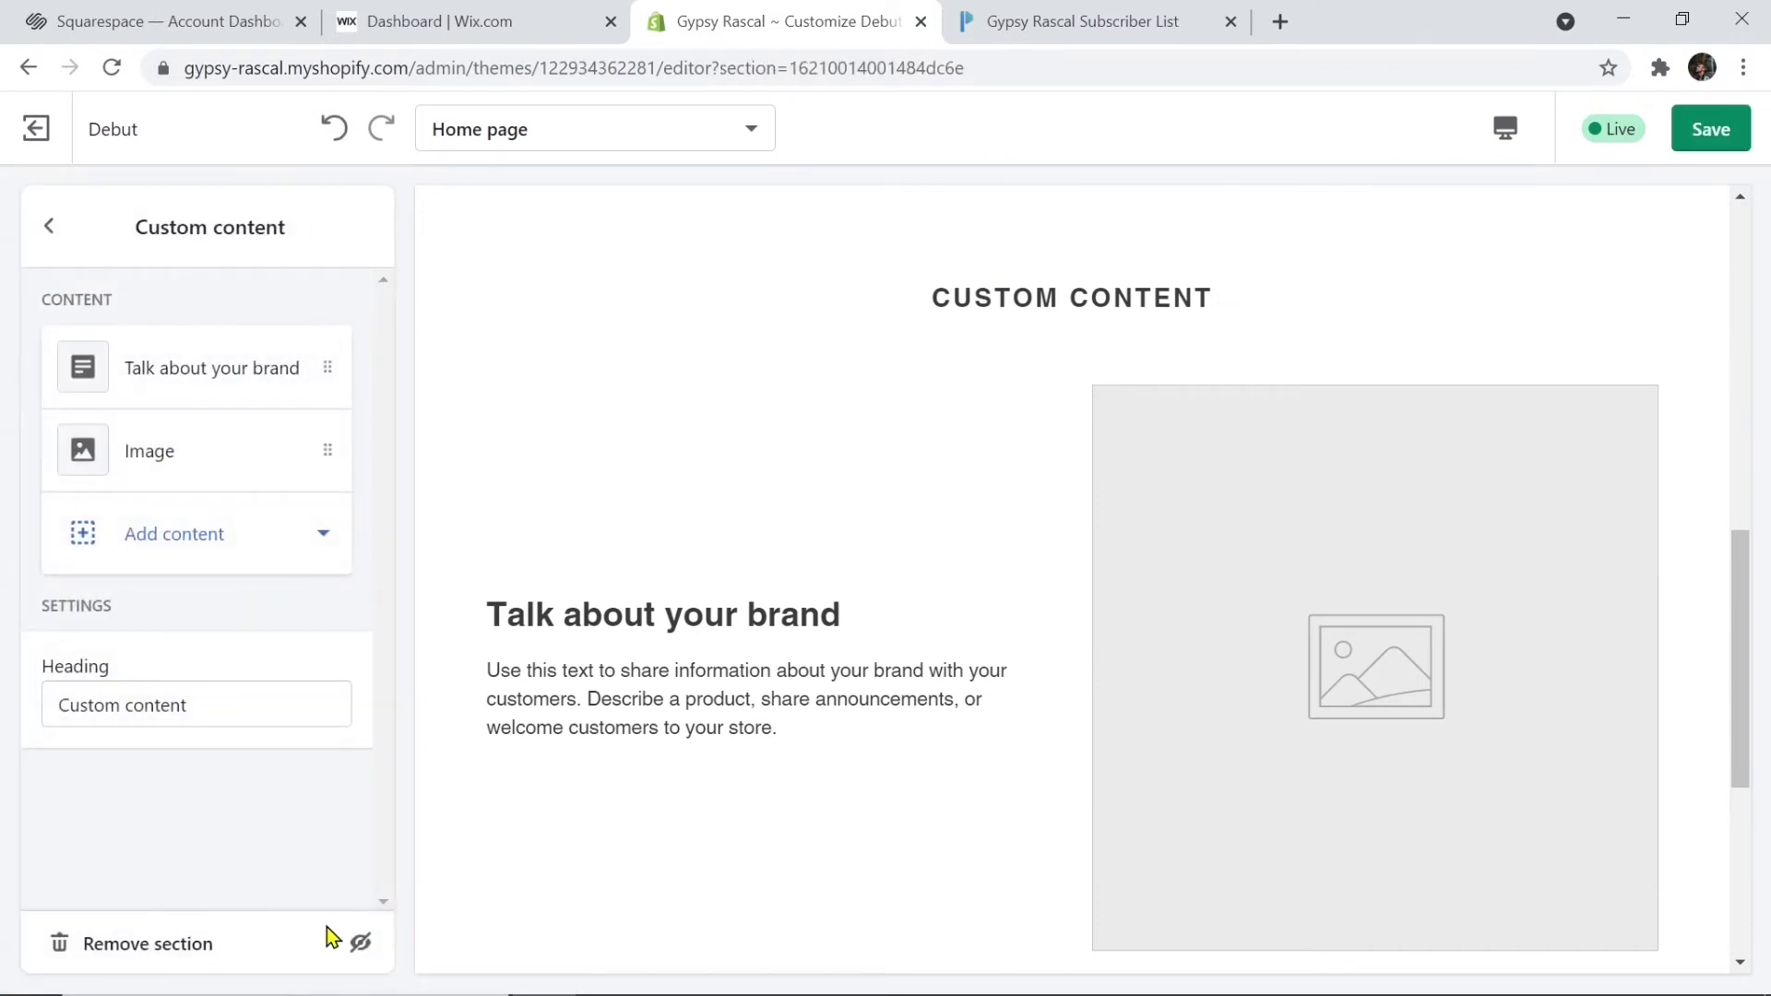
Add a Custom HTML block to the new Custom content section
click(236, 541)
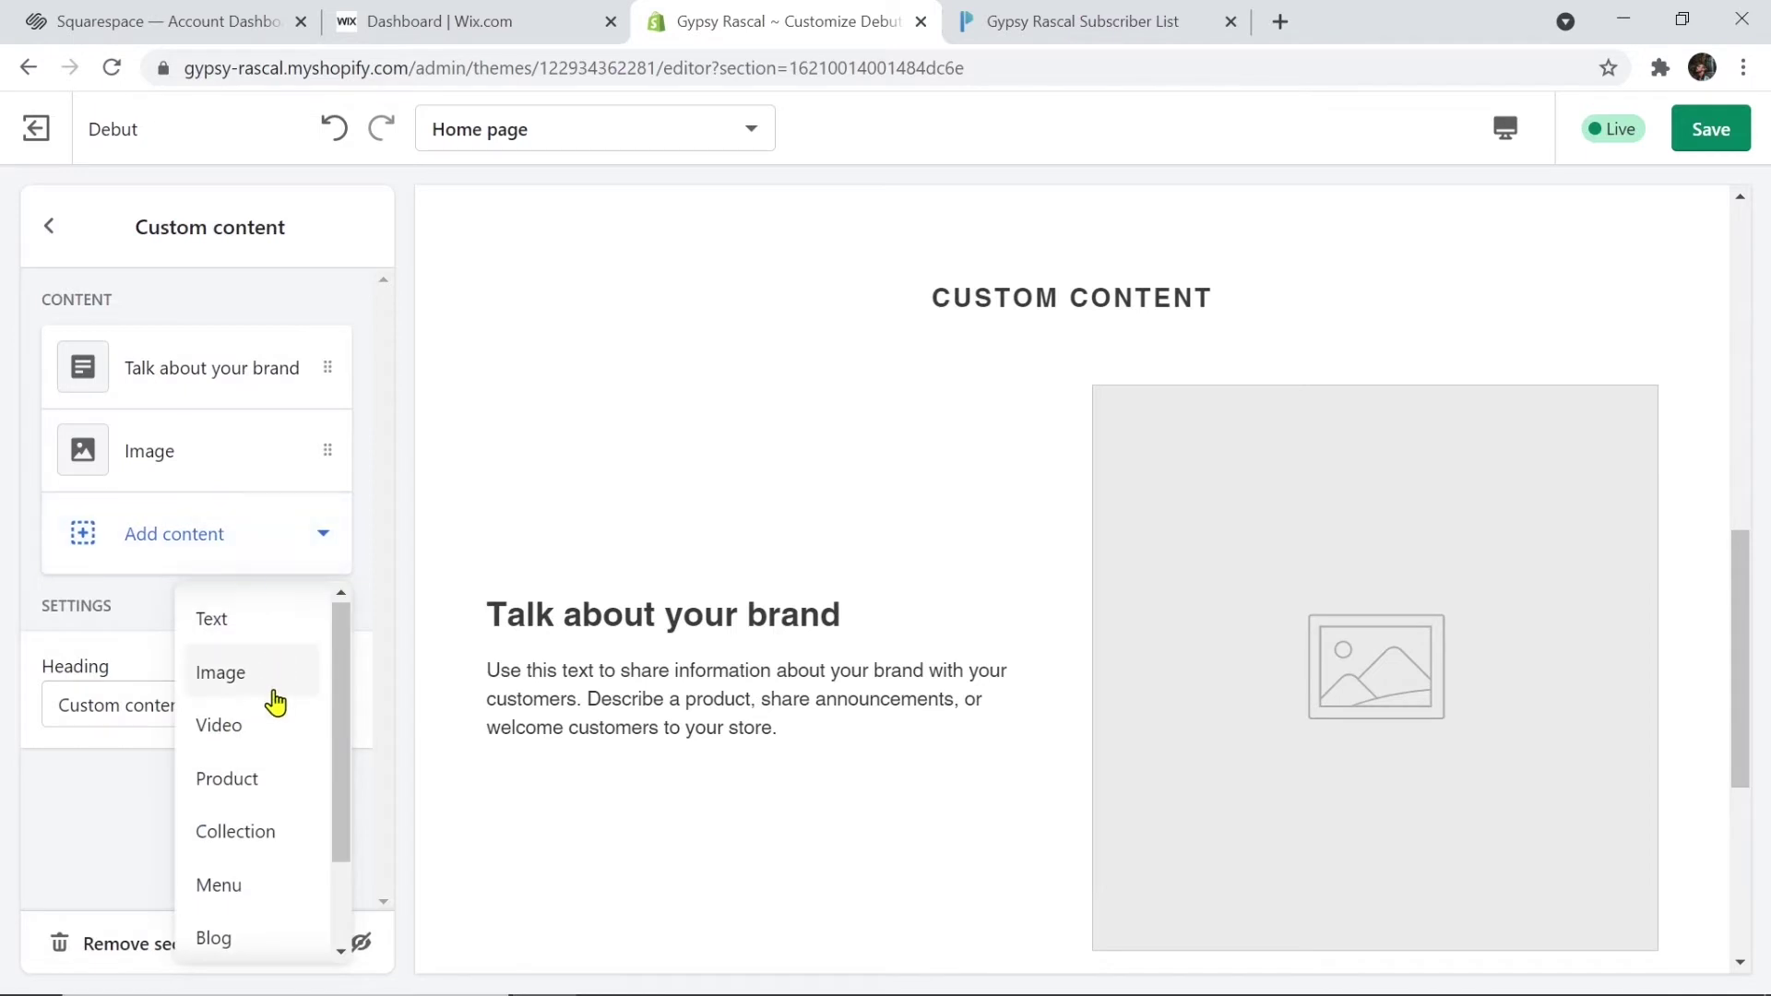
scroll(268, 705, down, 2)
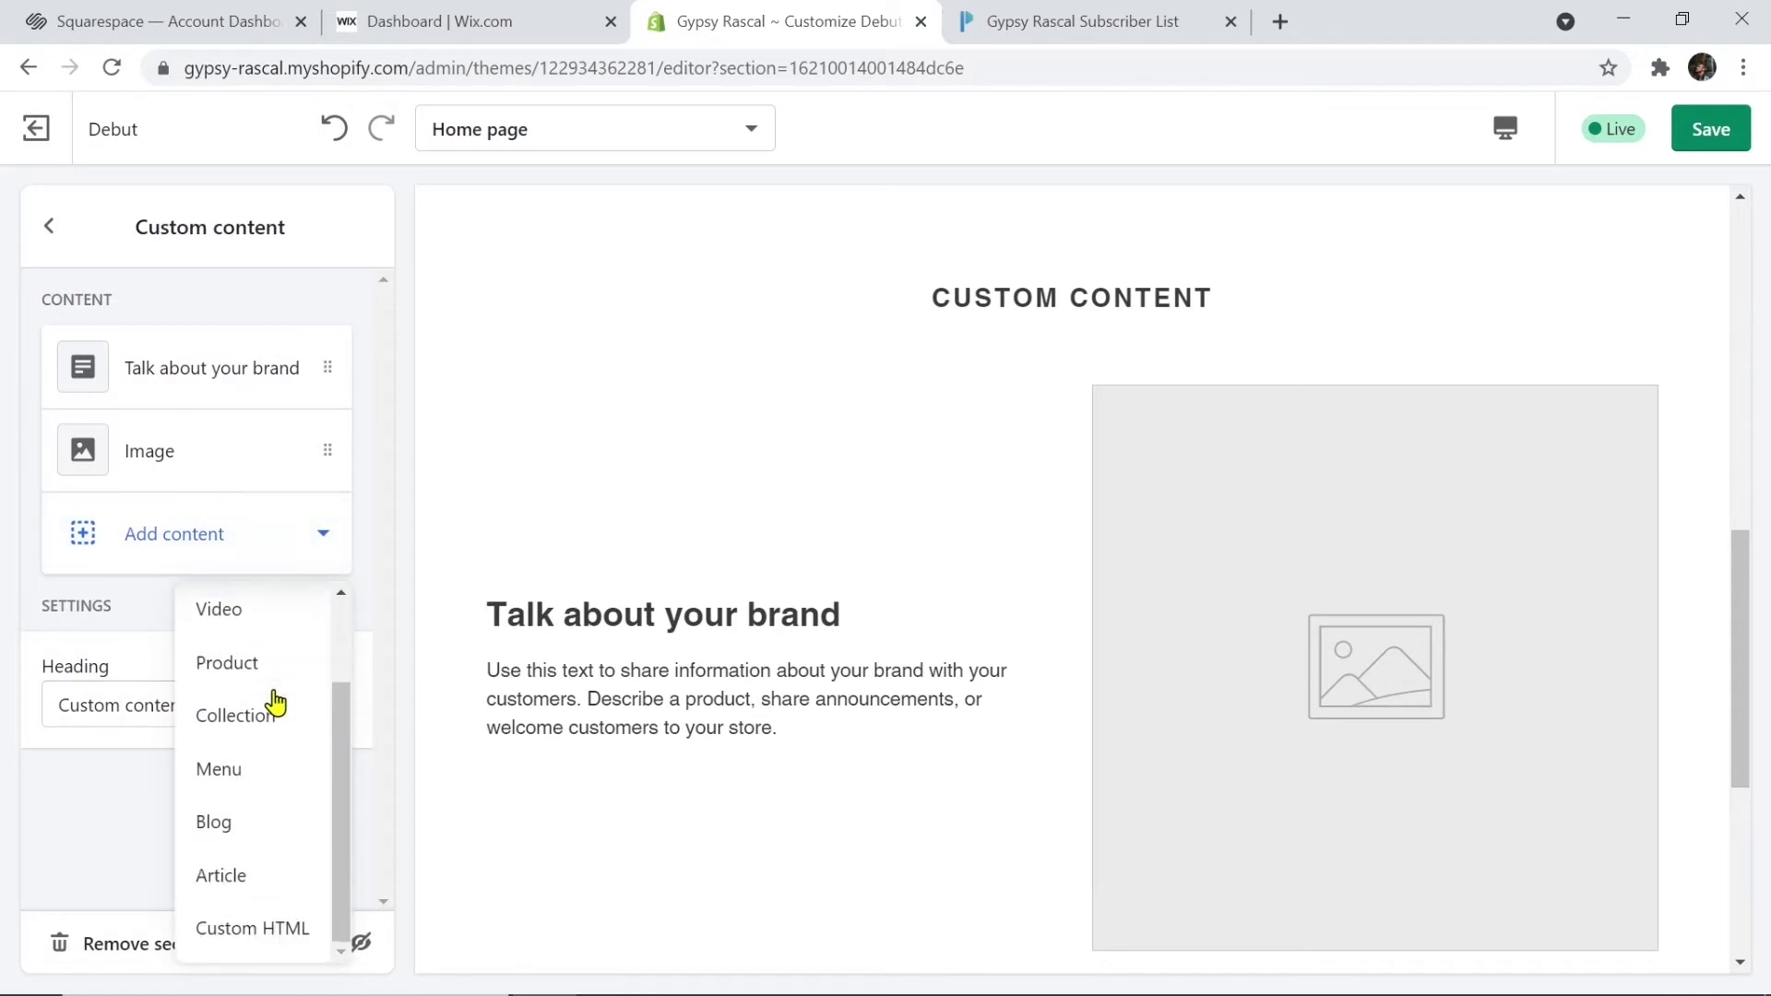
click(267, 931)
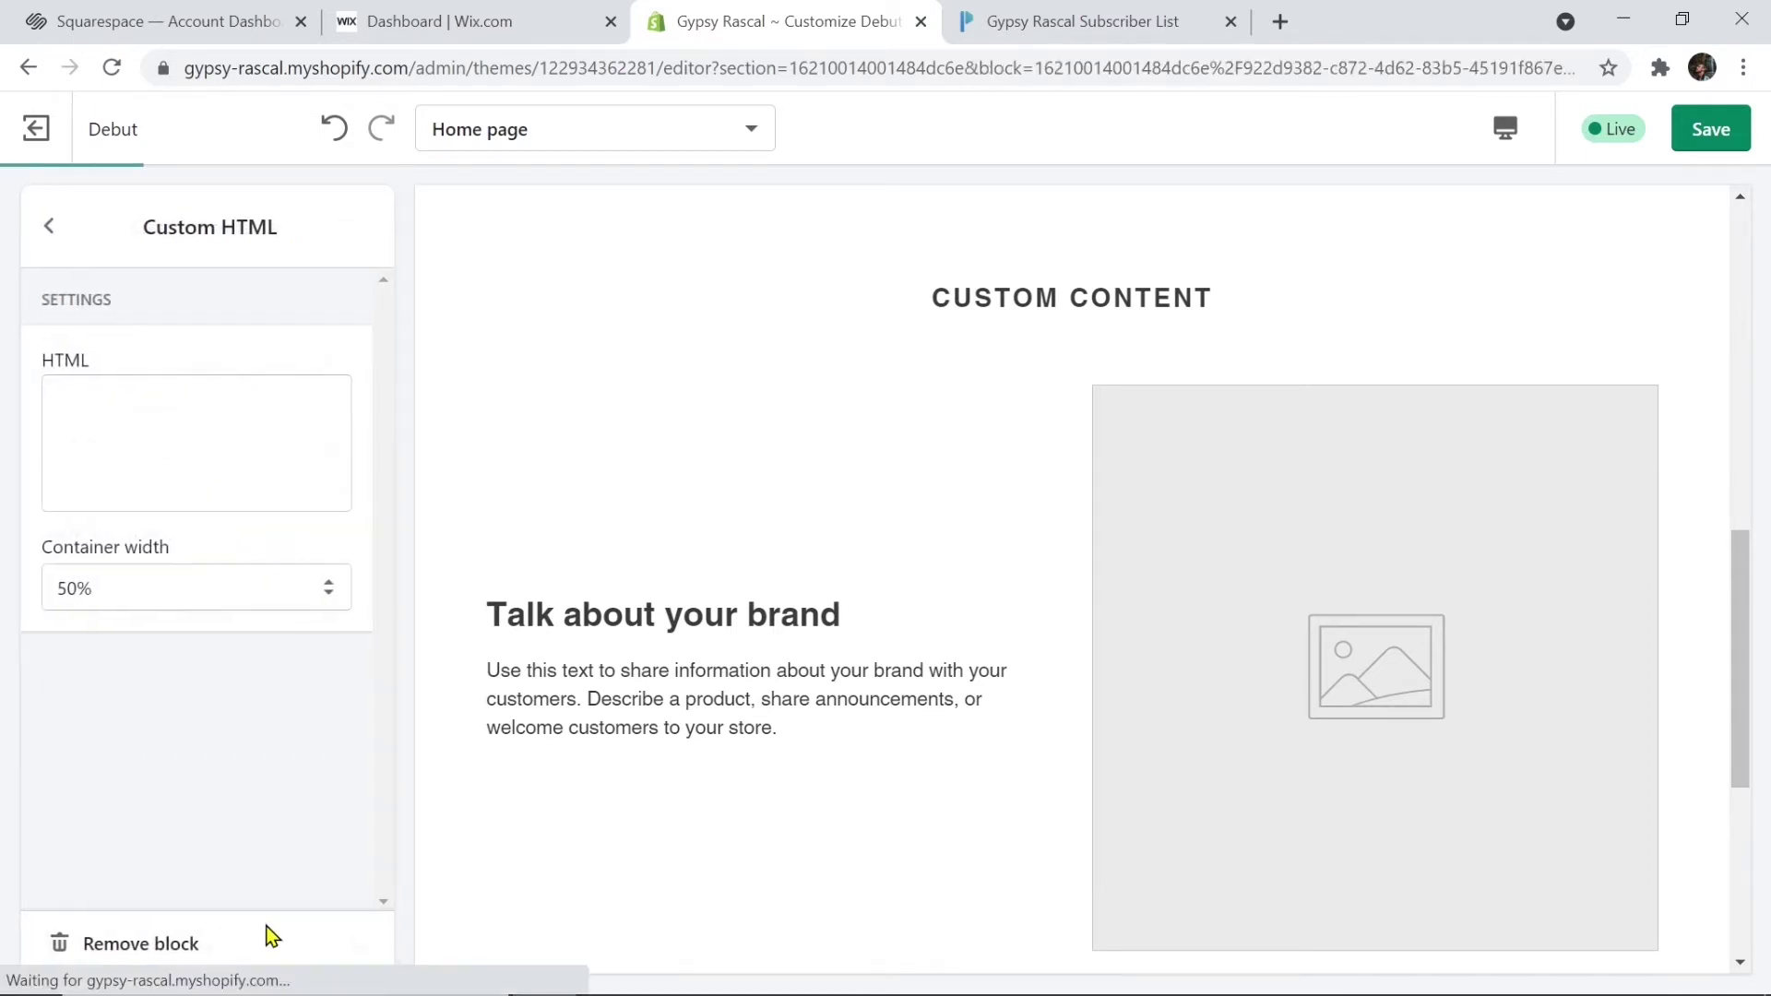
Paste the Paperform embed code into the Custom HTML block, set container width to 100%, and save
click(225, 402)
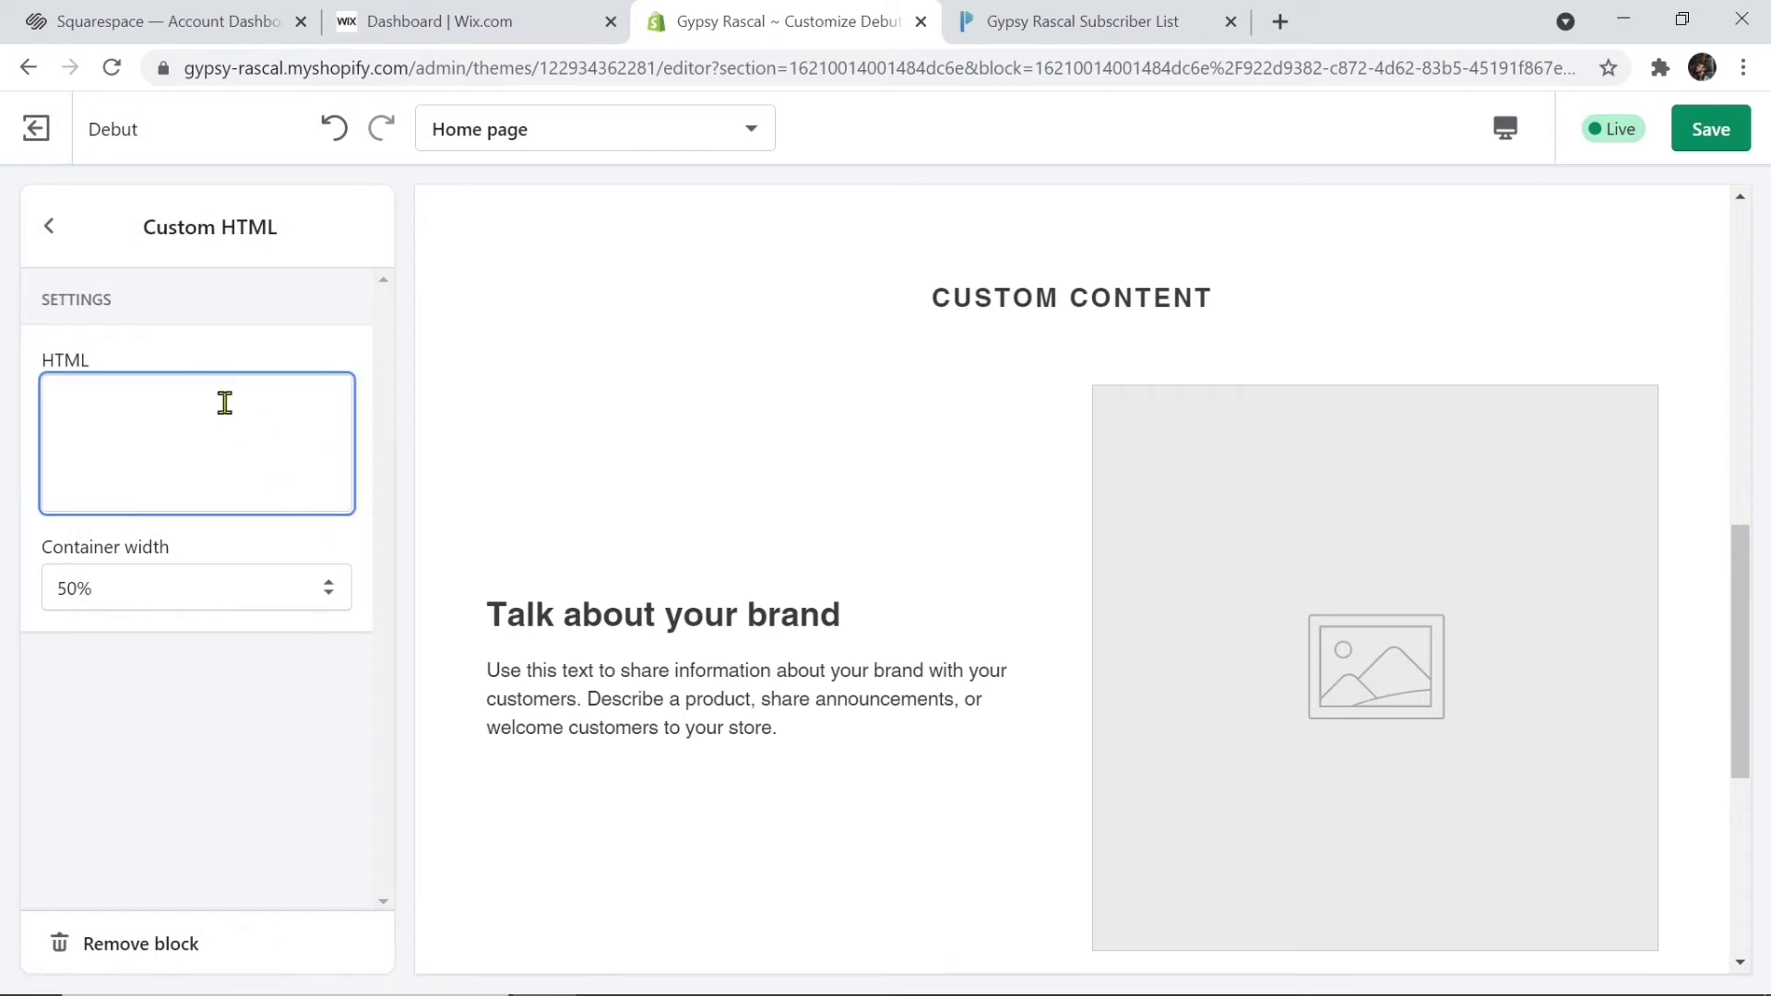
text(<div data-paperform-id="iuot3r4q"></div><script>(function() {var script = document.createElement('script'); script.src = "https://paperform.co/__embed.min.js"; document.body.appendChild(script); })()</script>)
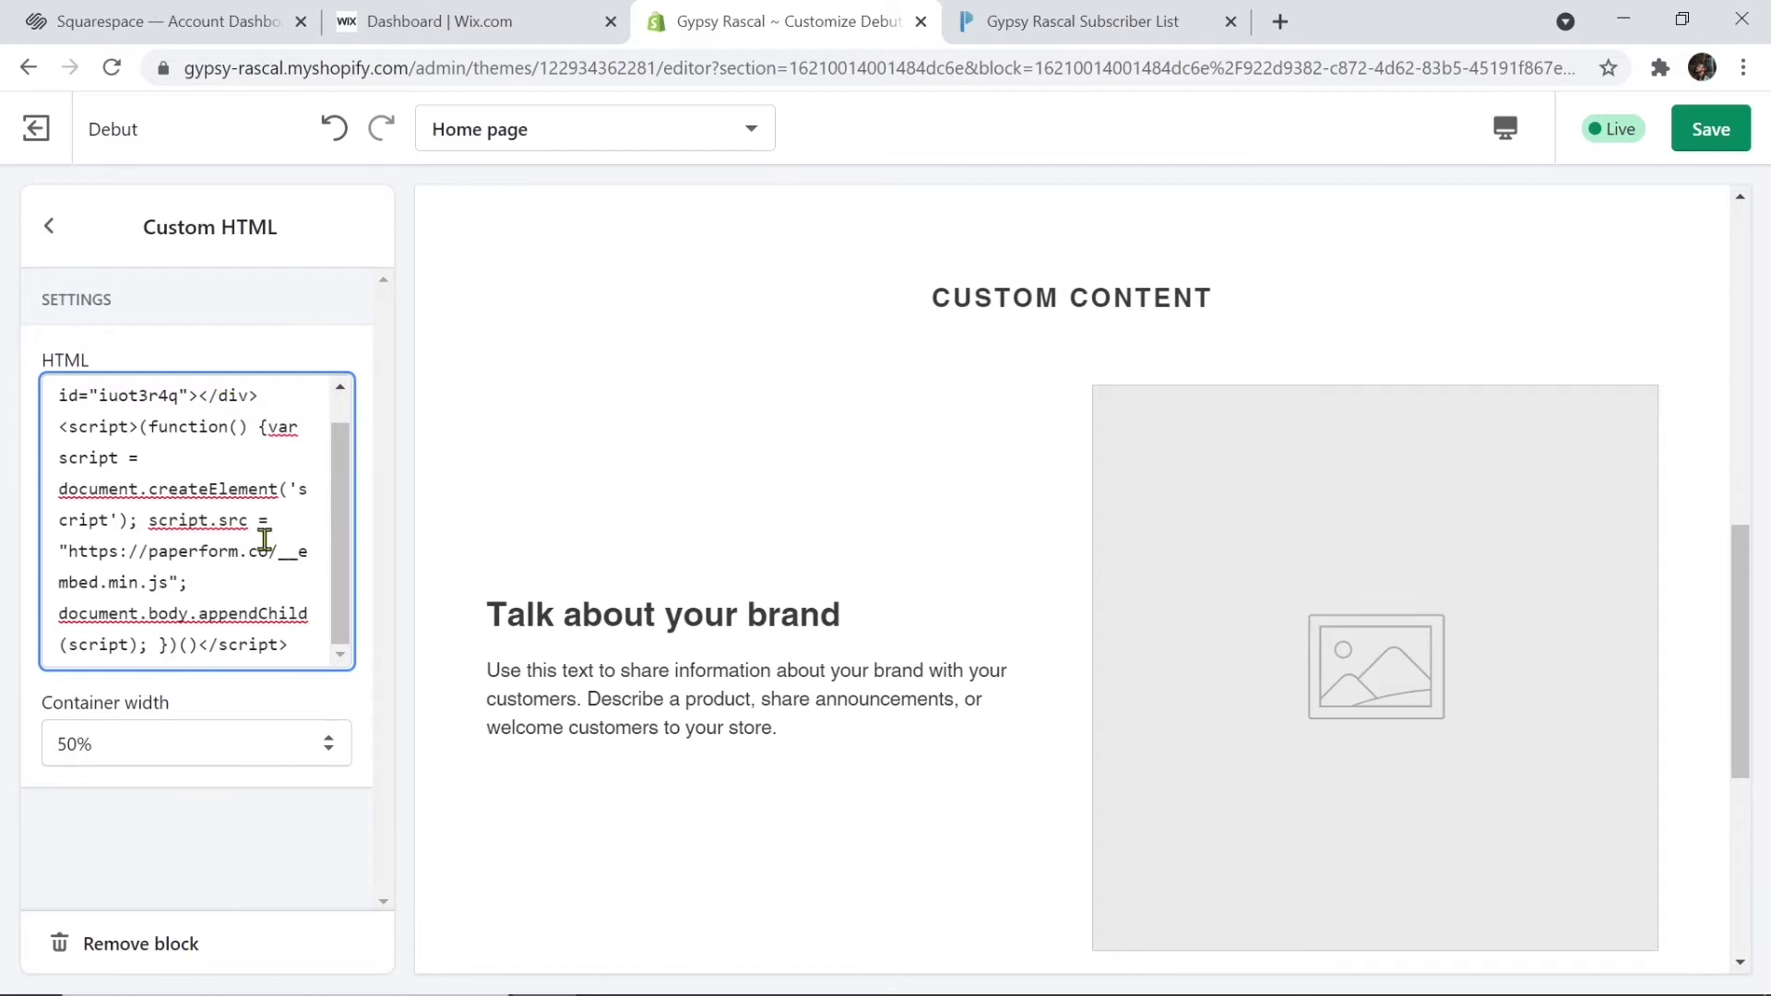
click(280, 758)
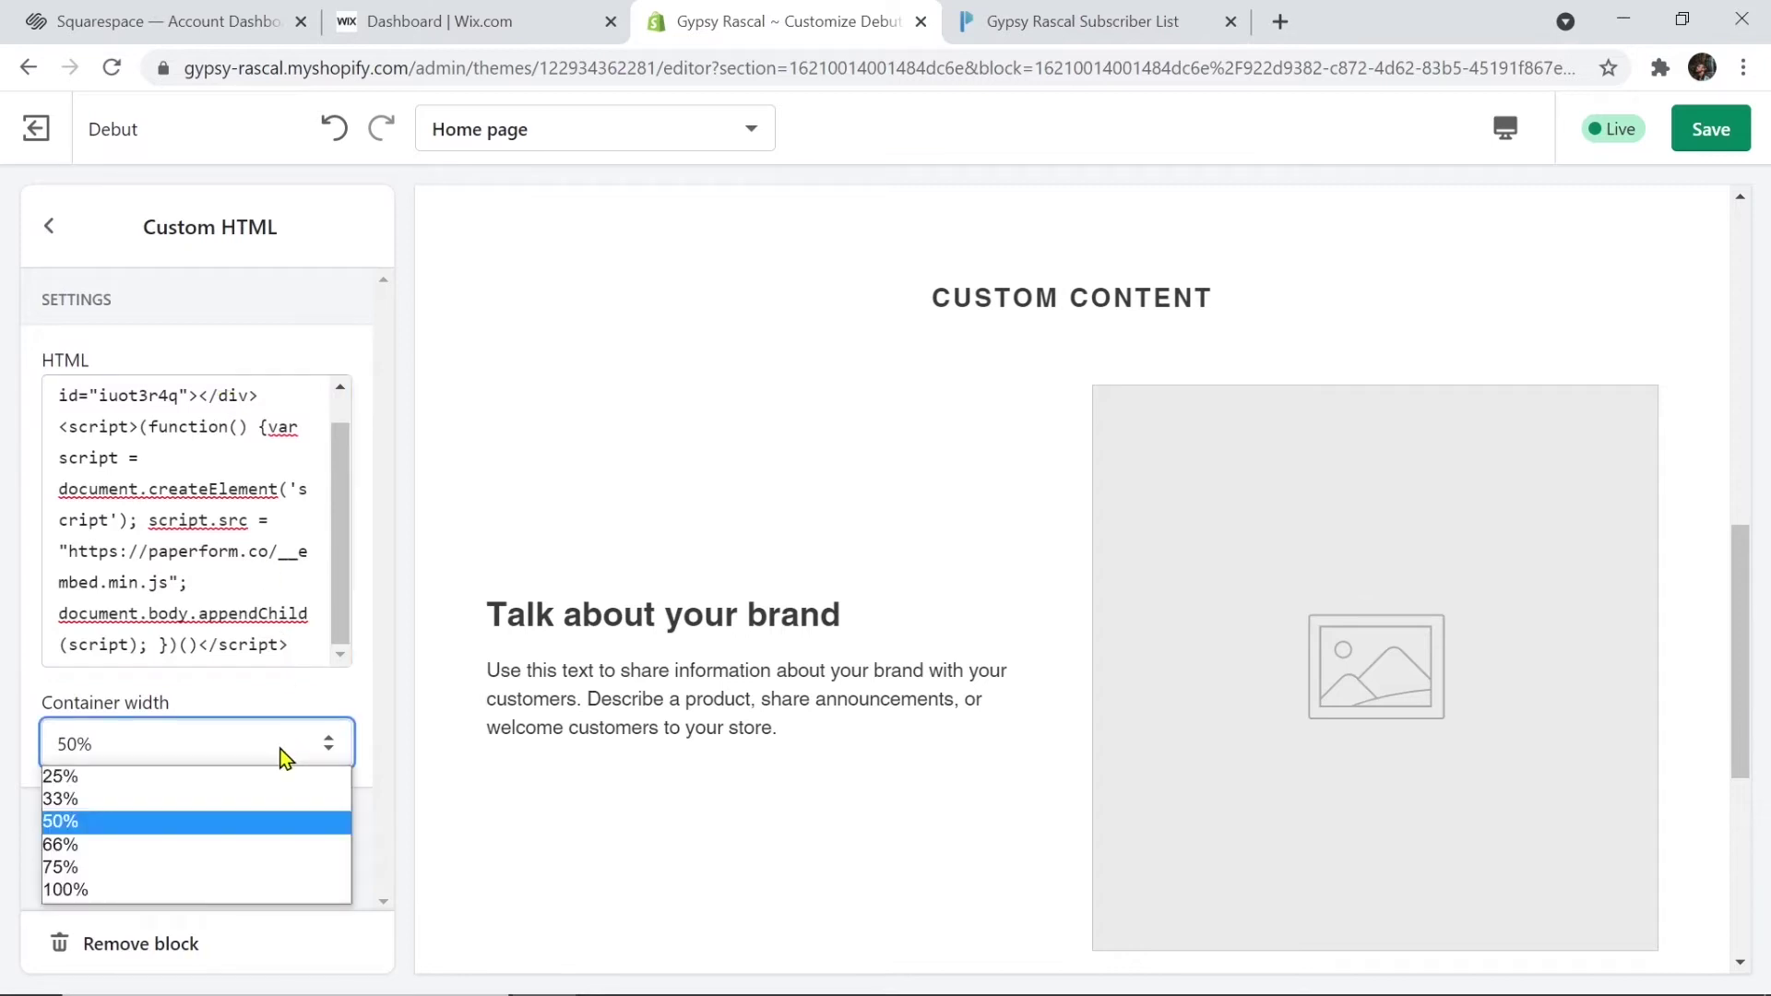
click(214, 888)
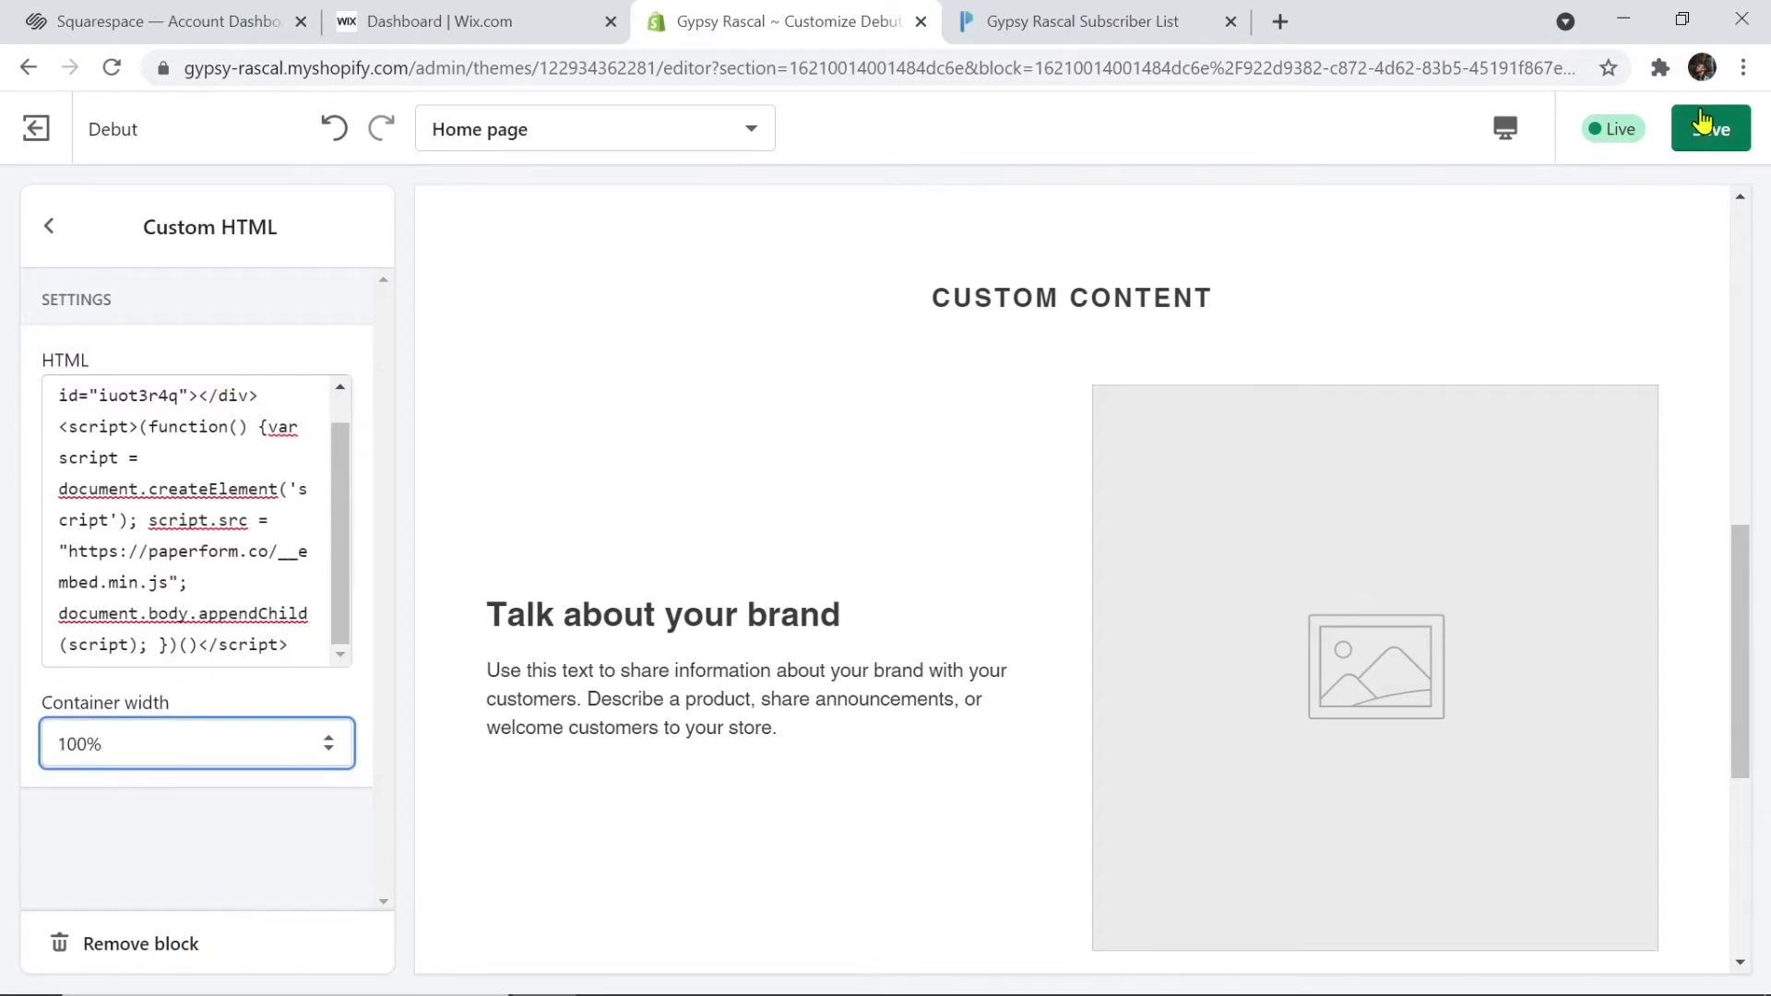
click(1707, 133)
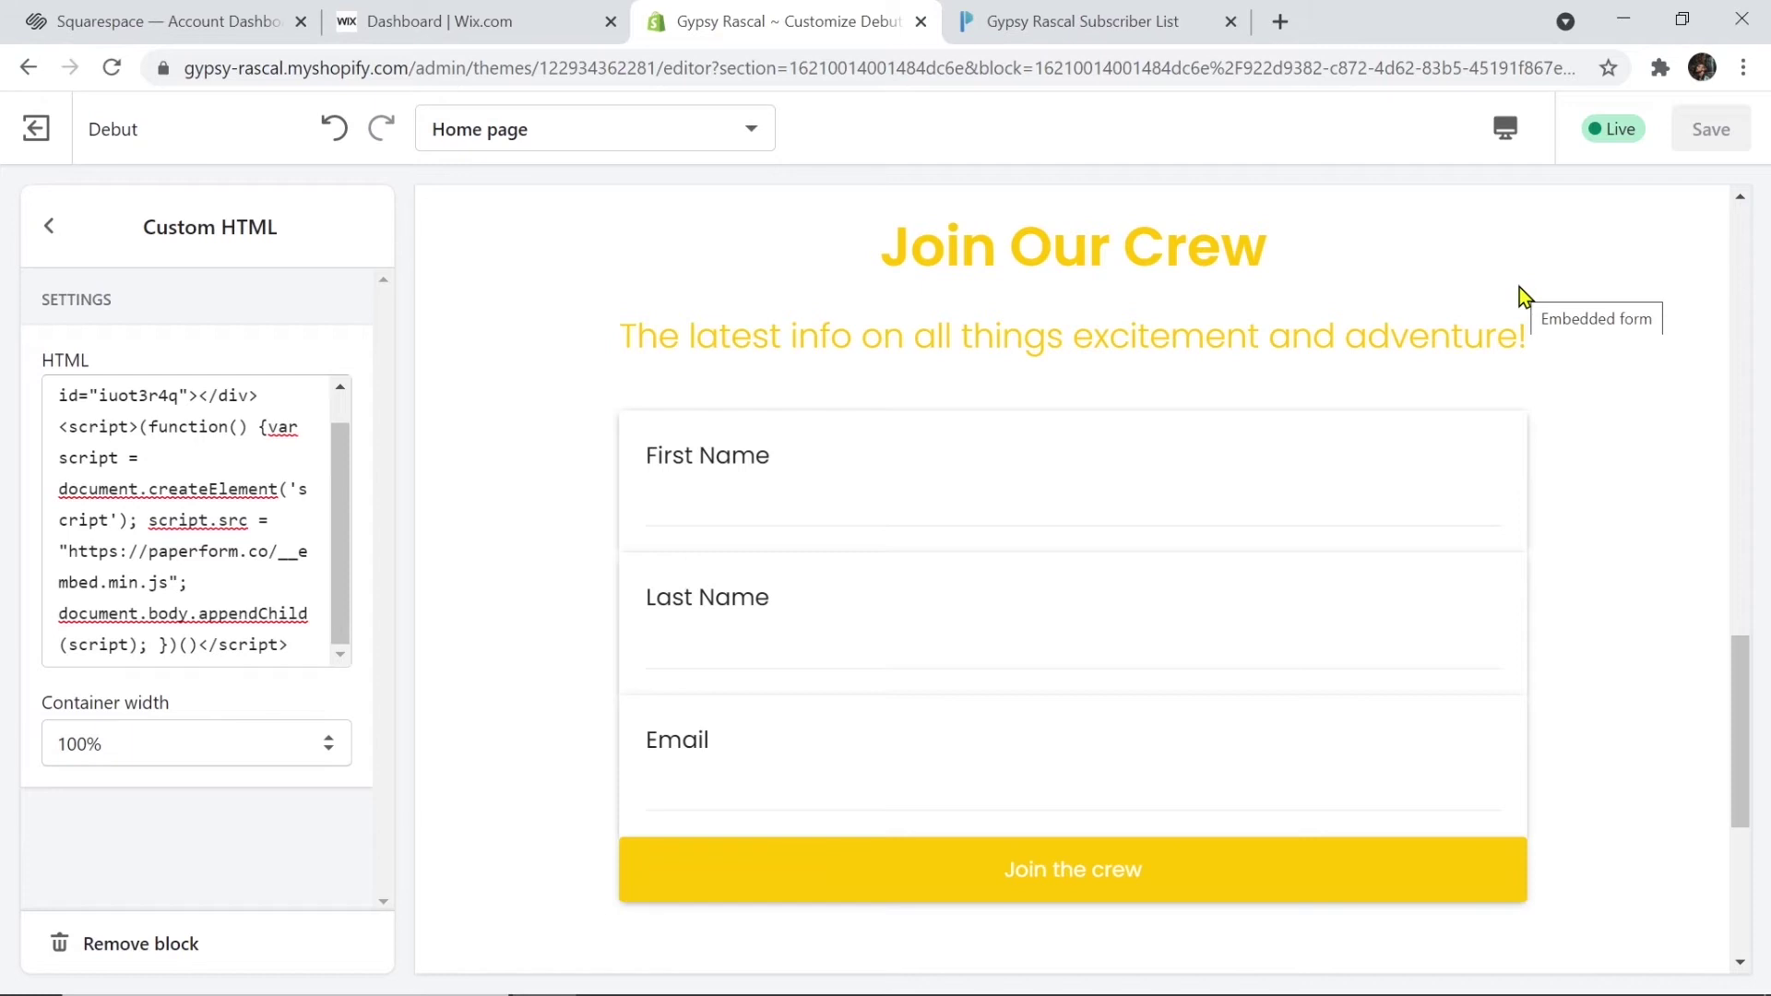
click(548, 15)
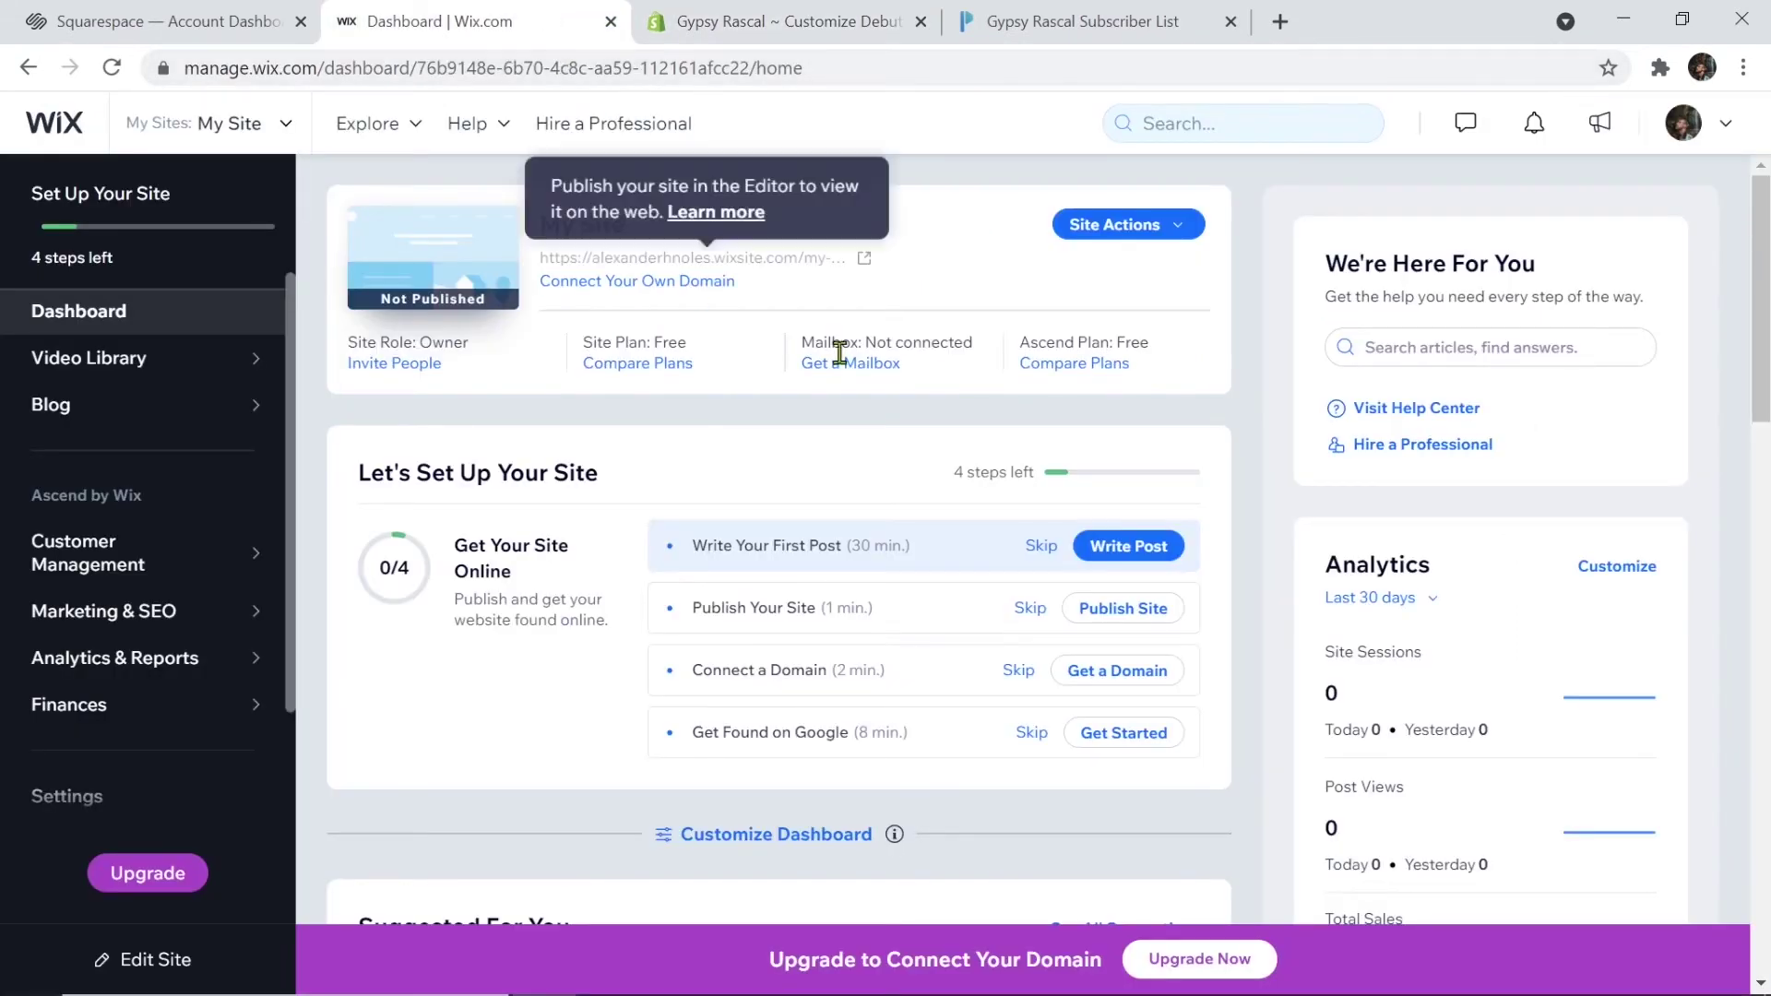
Open My Site in the Wix editor and add an HTML embed widget found by searching 'embed'
click(1114, 229)
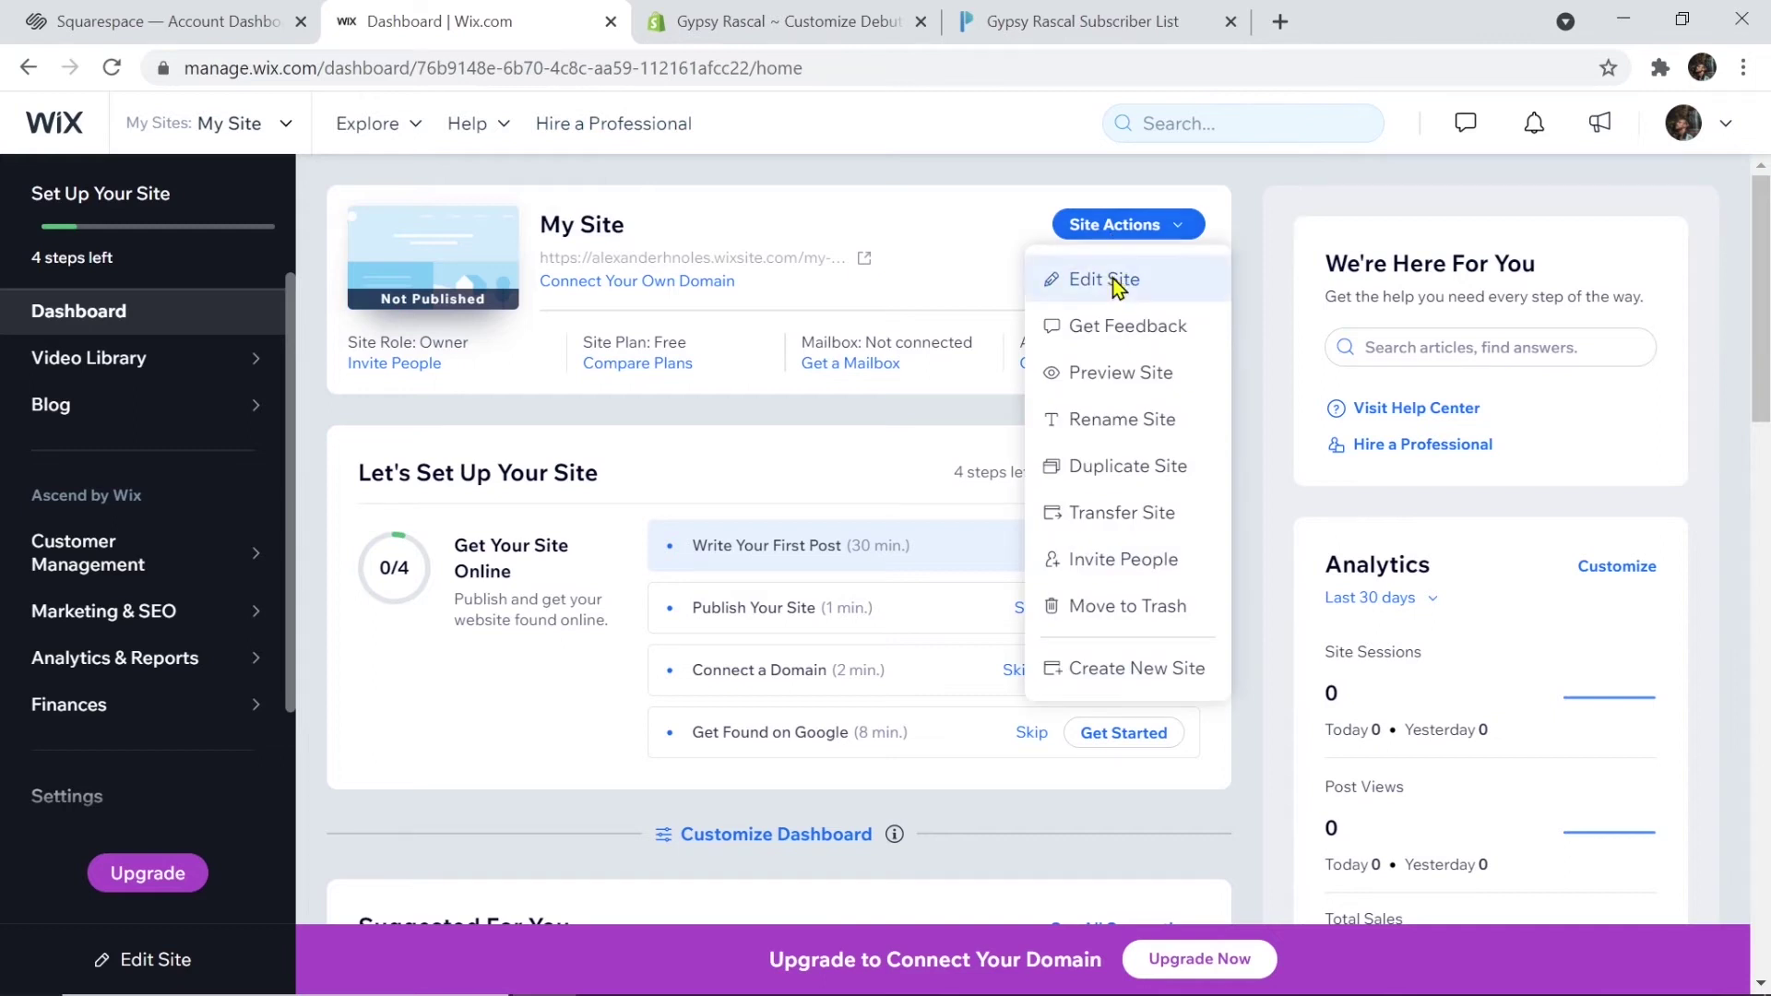
click(1113, 280)
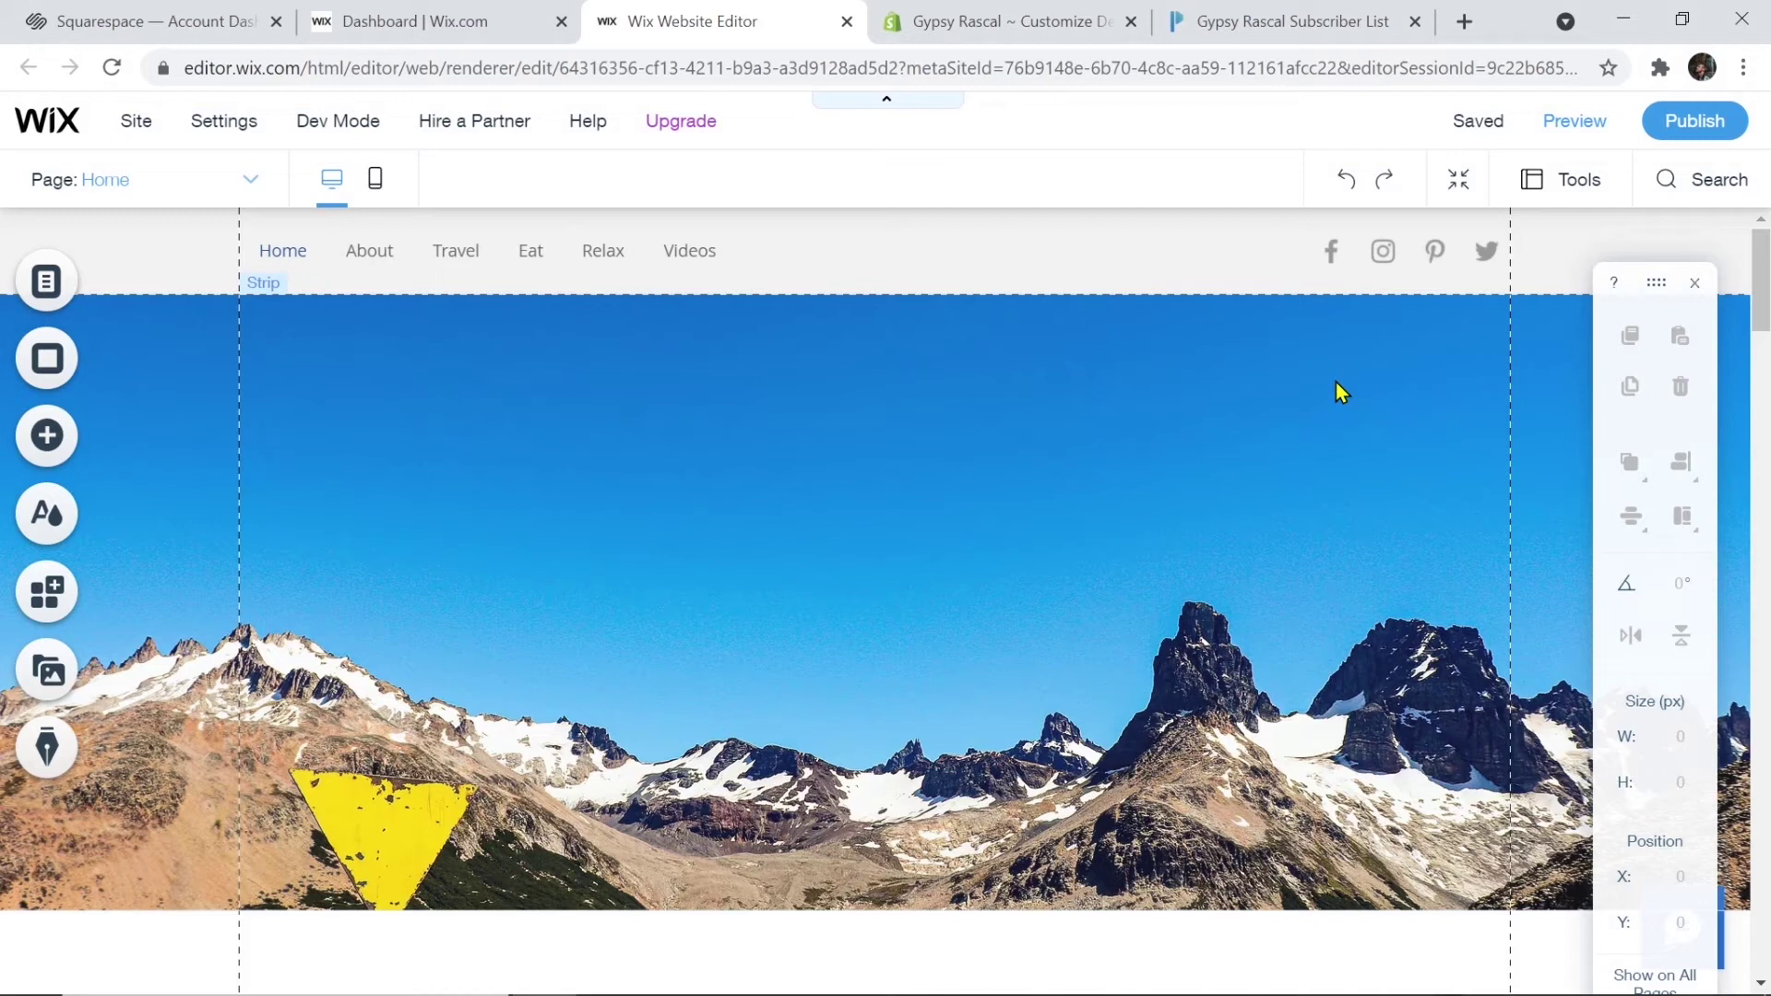
click(56, 437)
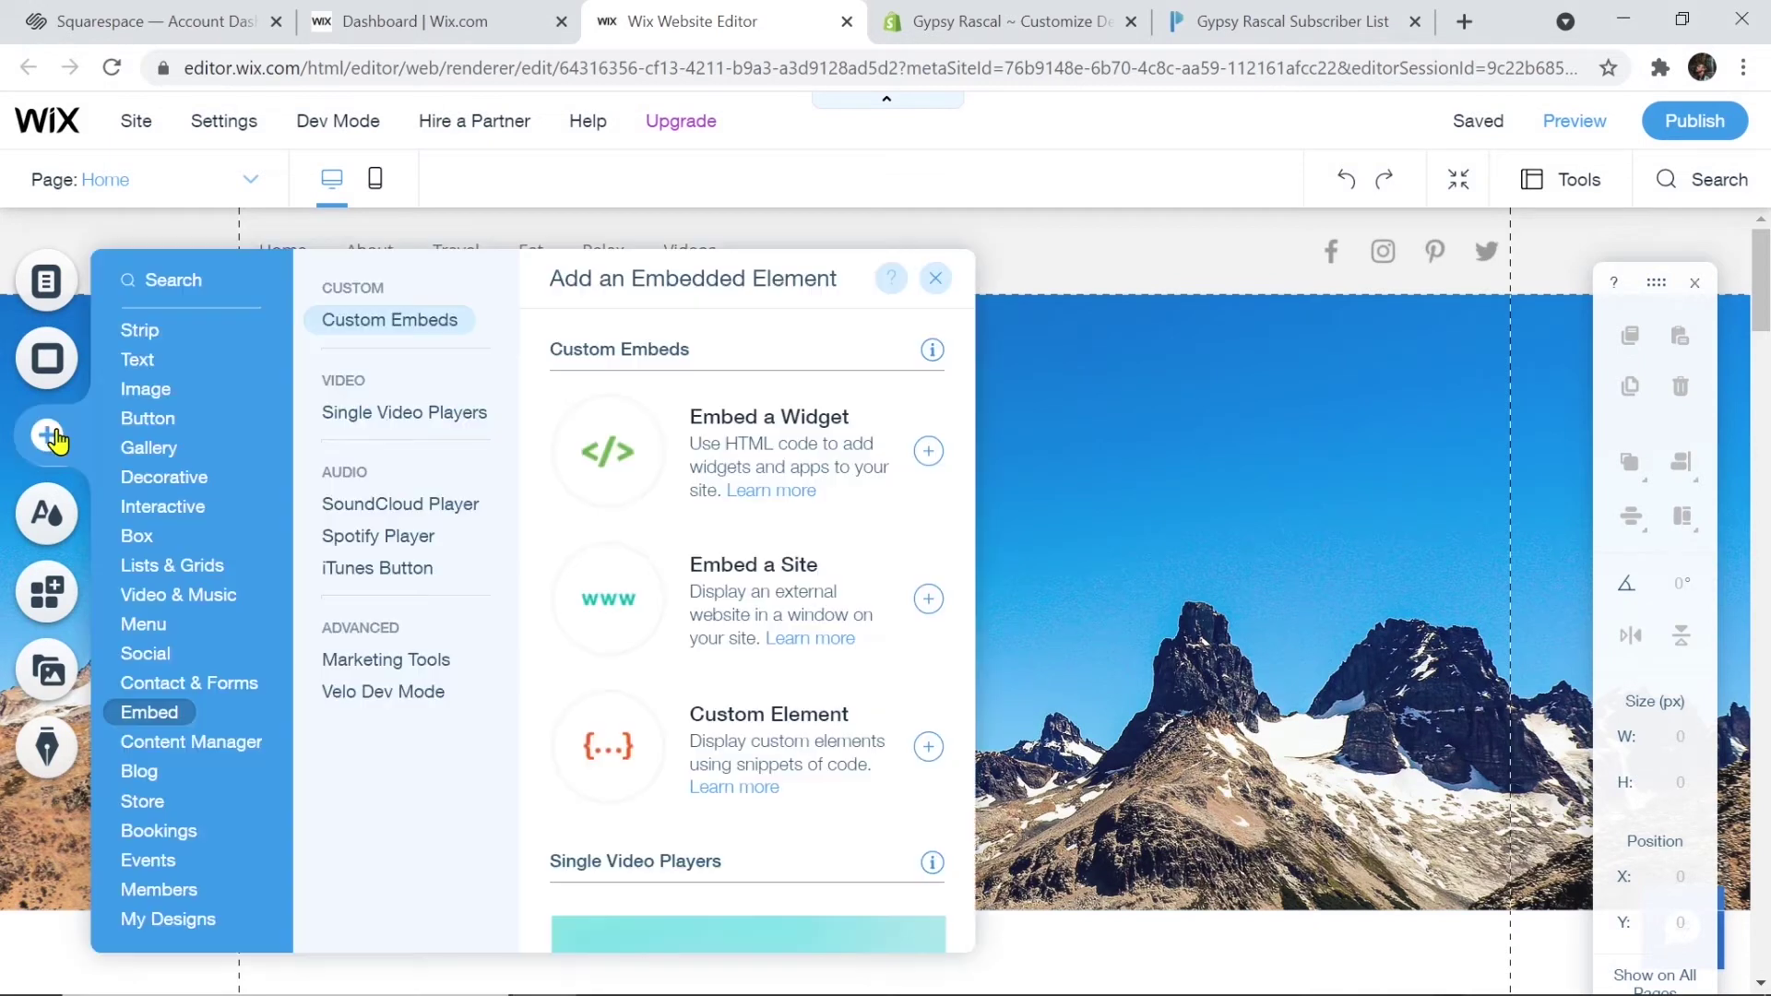
click(193, 286)
text(embed)
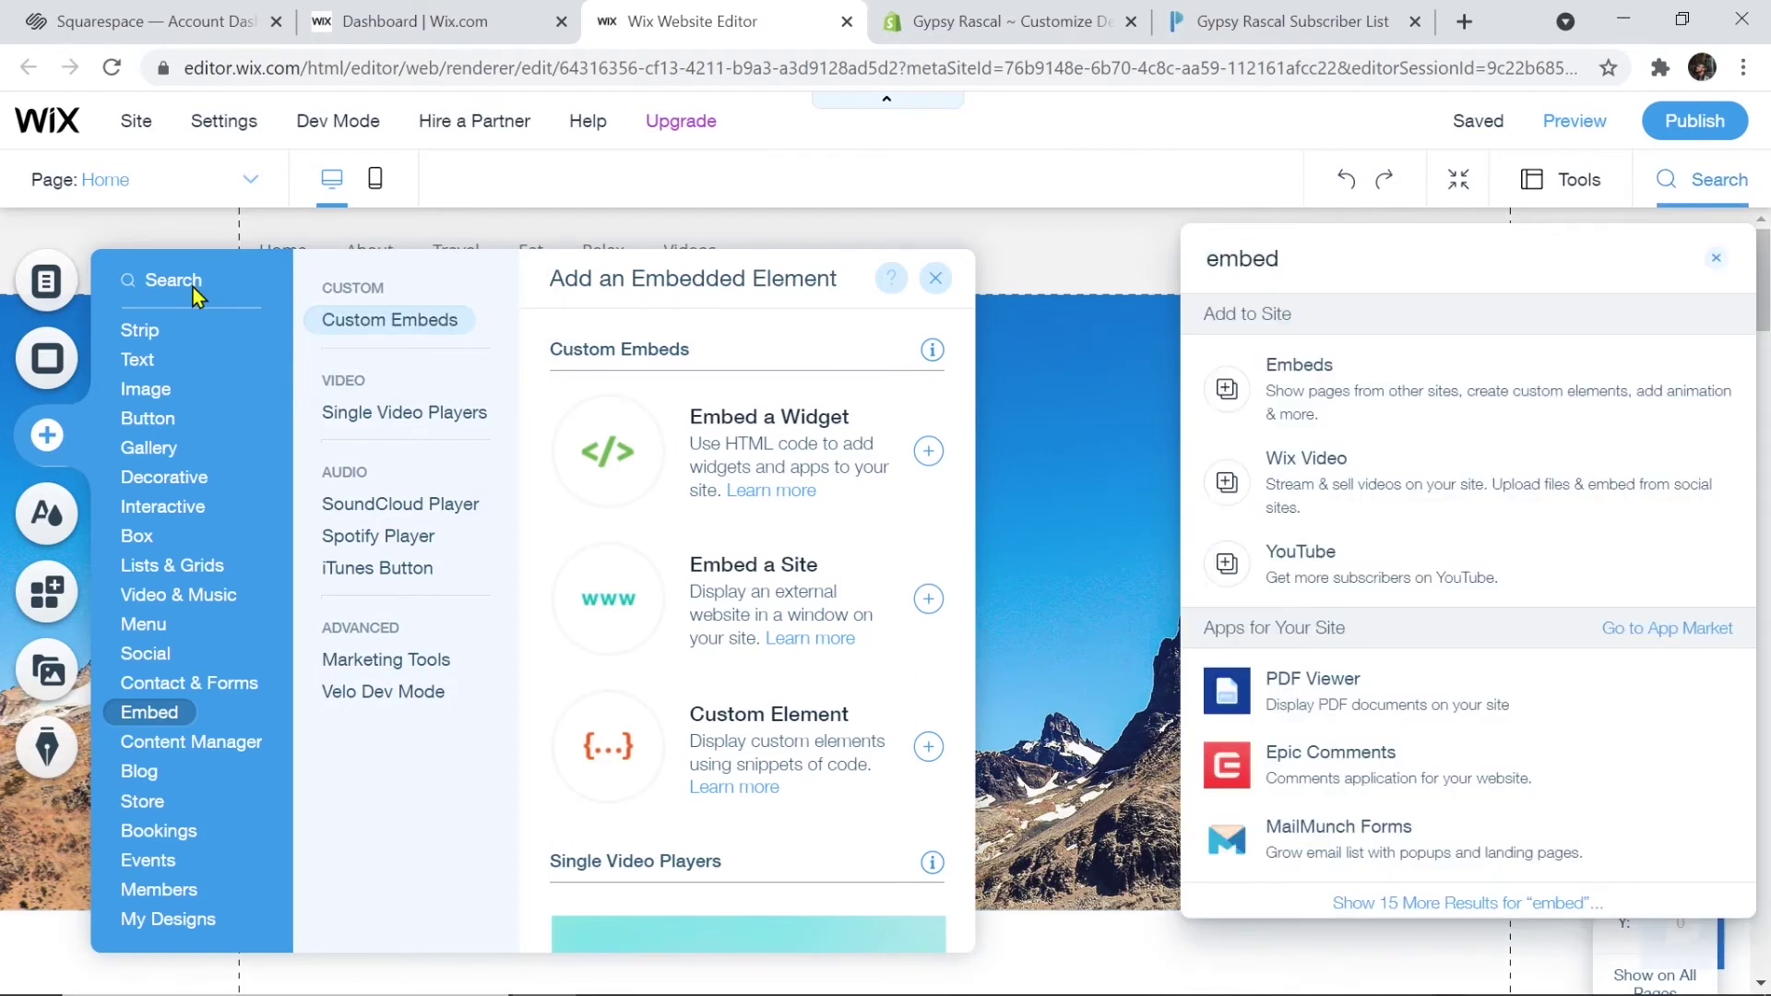
click(1337, 402)
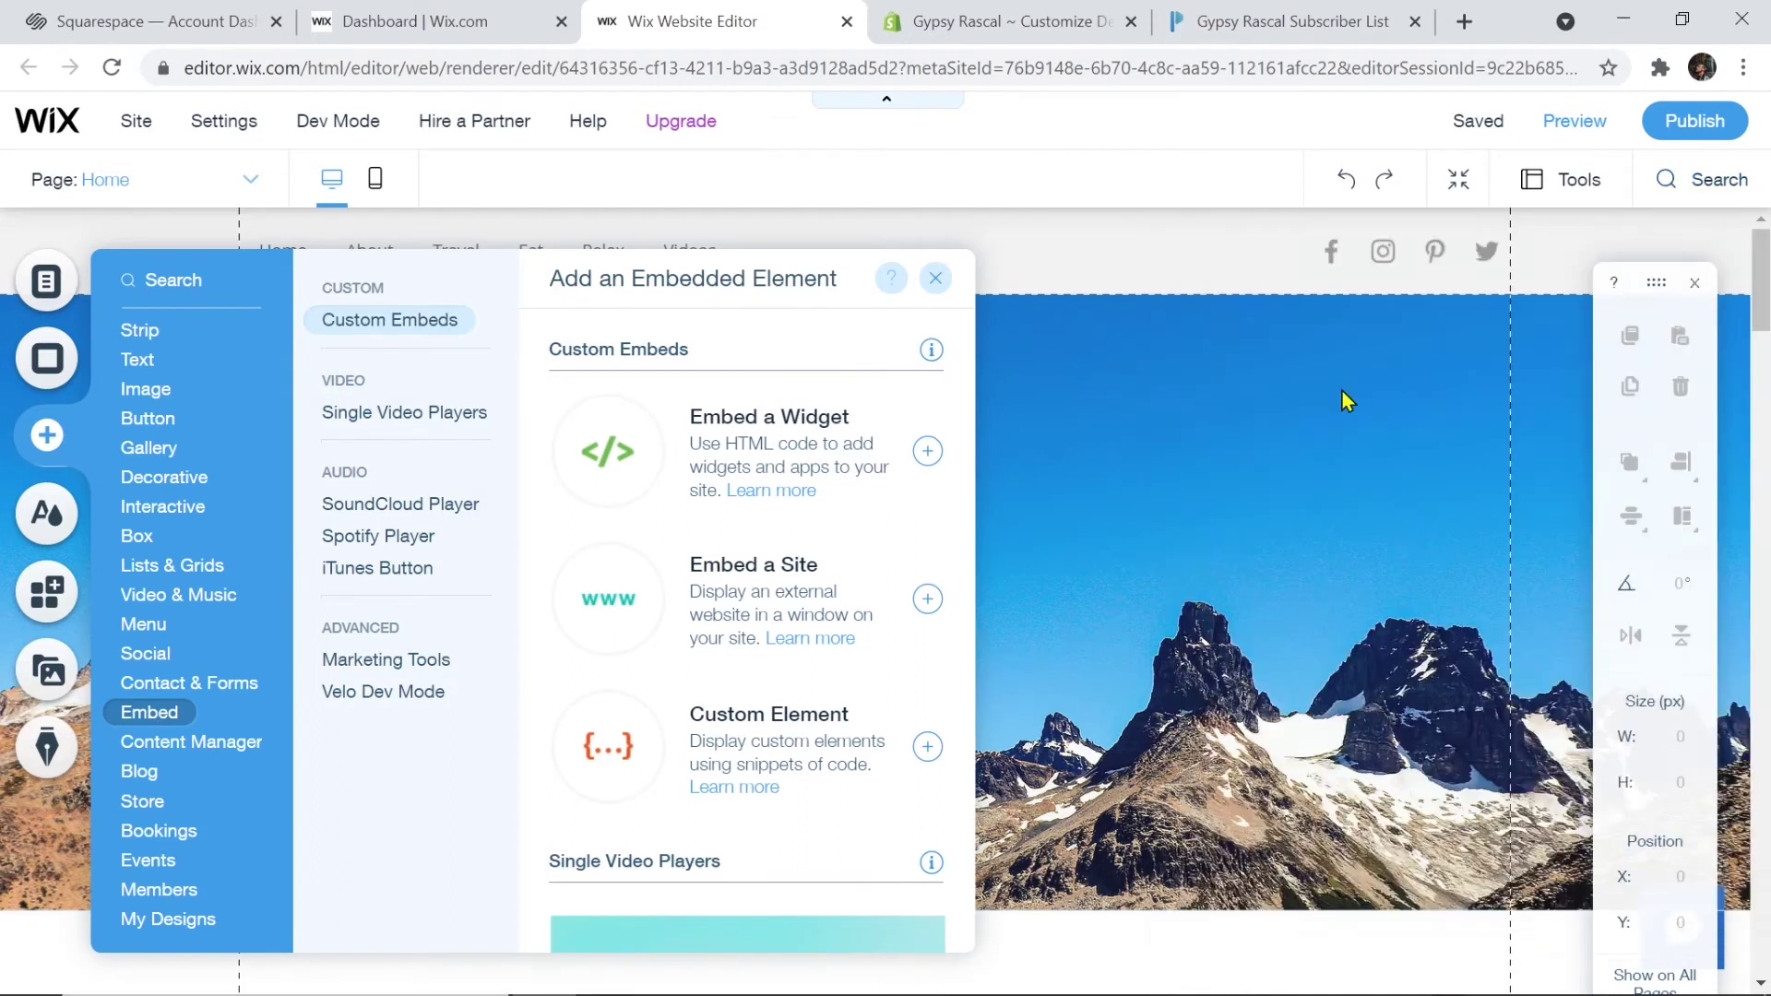
click(799, 479)
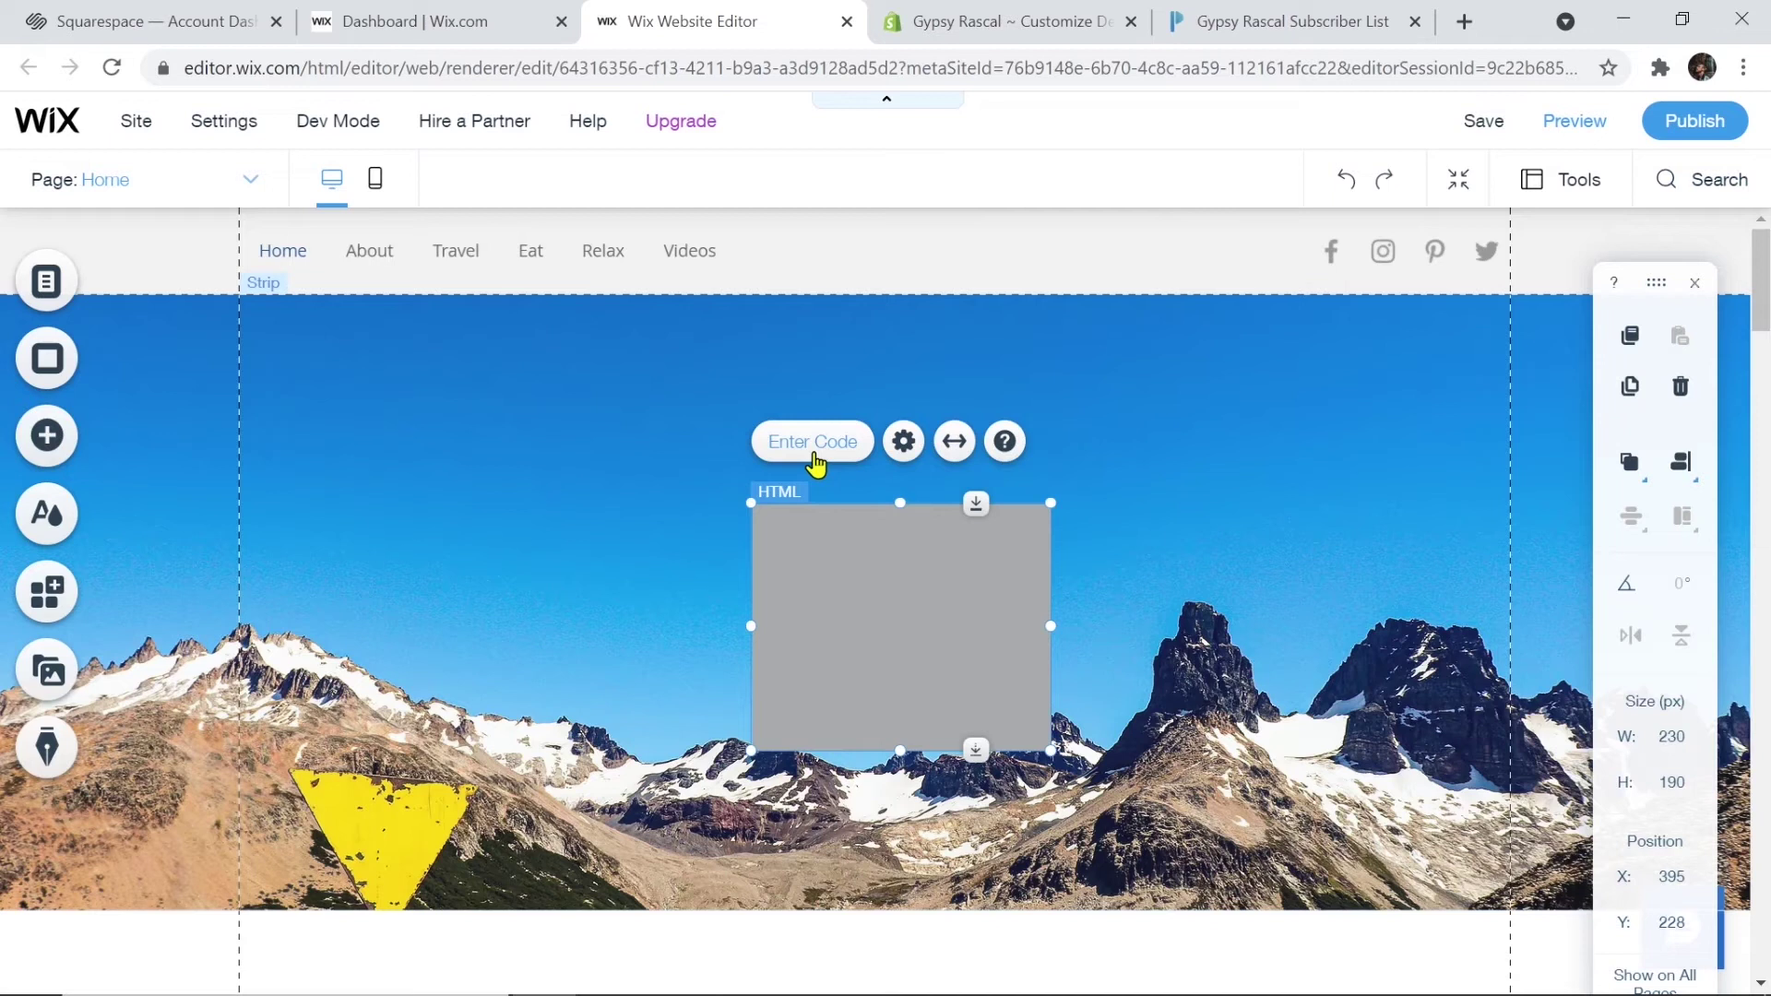
click(812, 443)
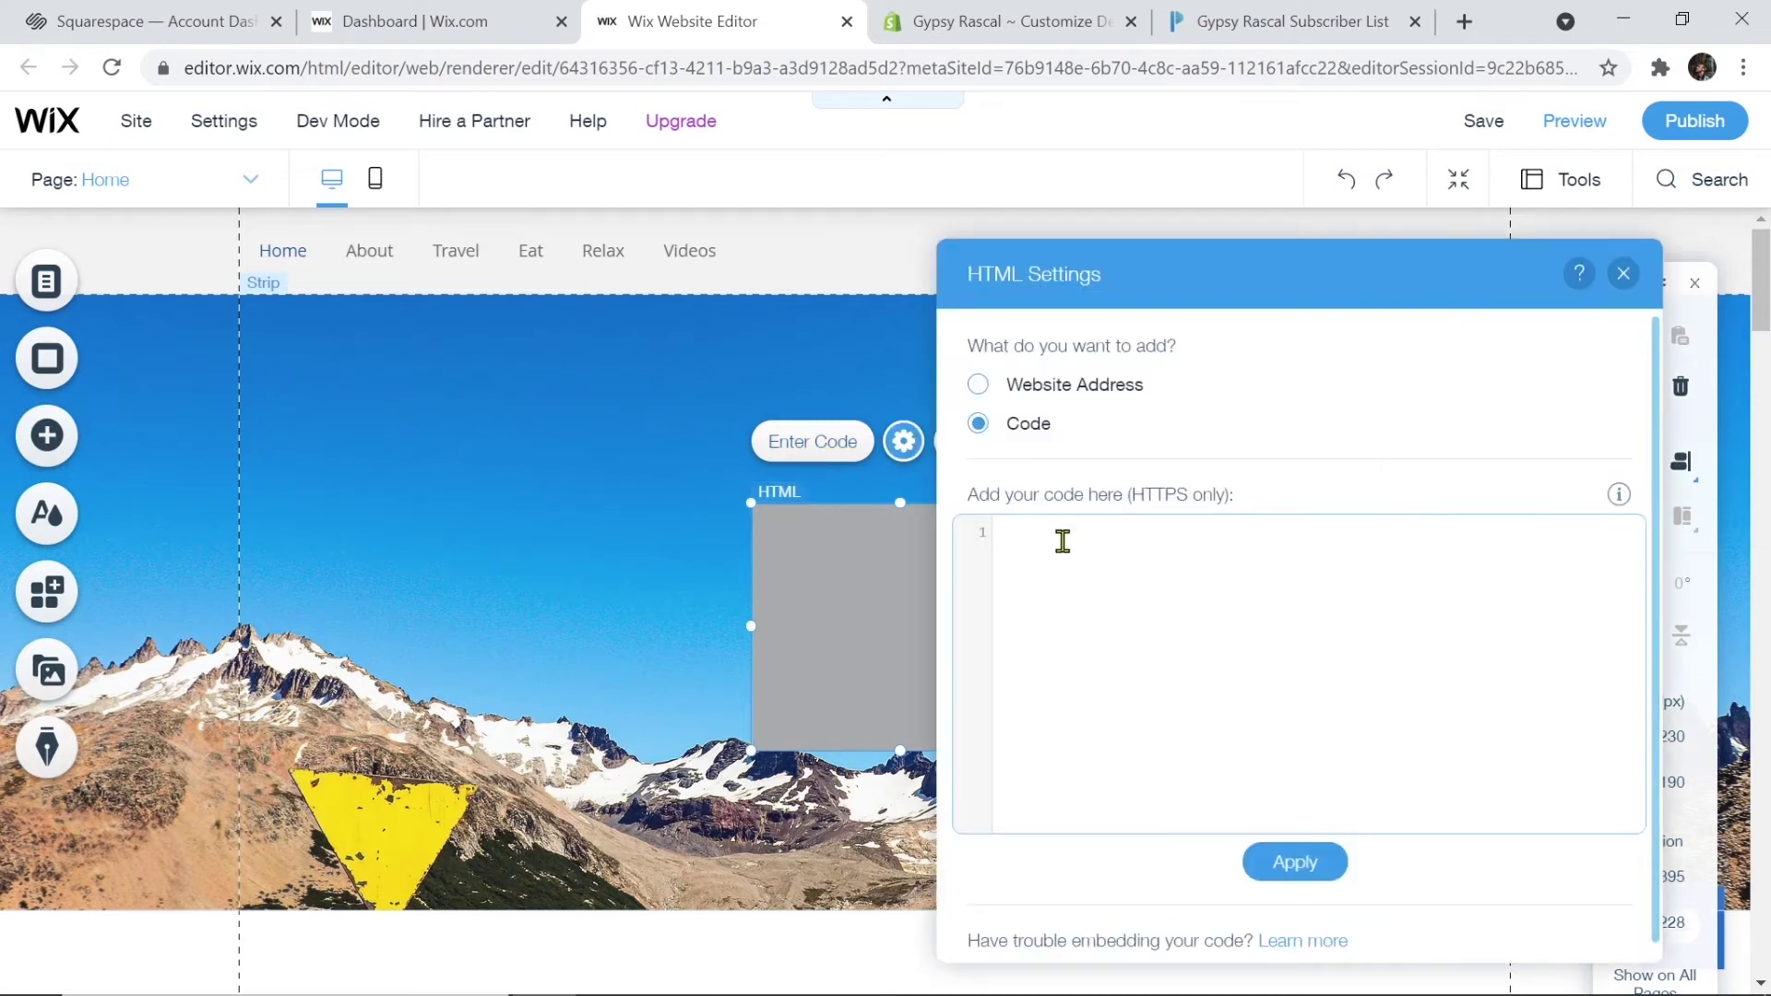
Paste the Paperform embed code into the HTML widget, apply it, and close HTML Settings
text(<div data-paperform-id="iuot3r4q"></div><script>(function() {var script = document.createElement('script'); script.src = "https://paperform.co/__embed.min.js"; document.body.appendChild(script); })()</script>)
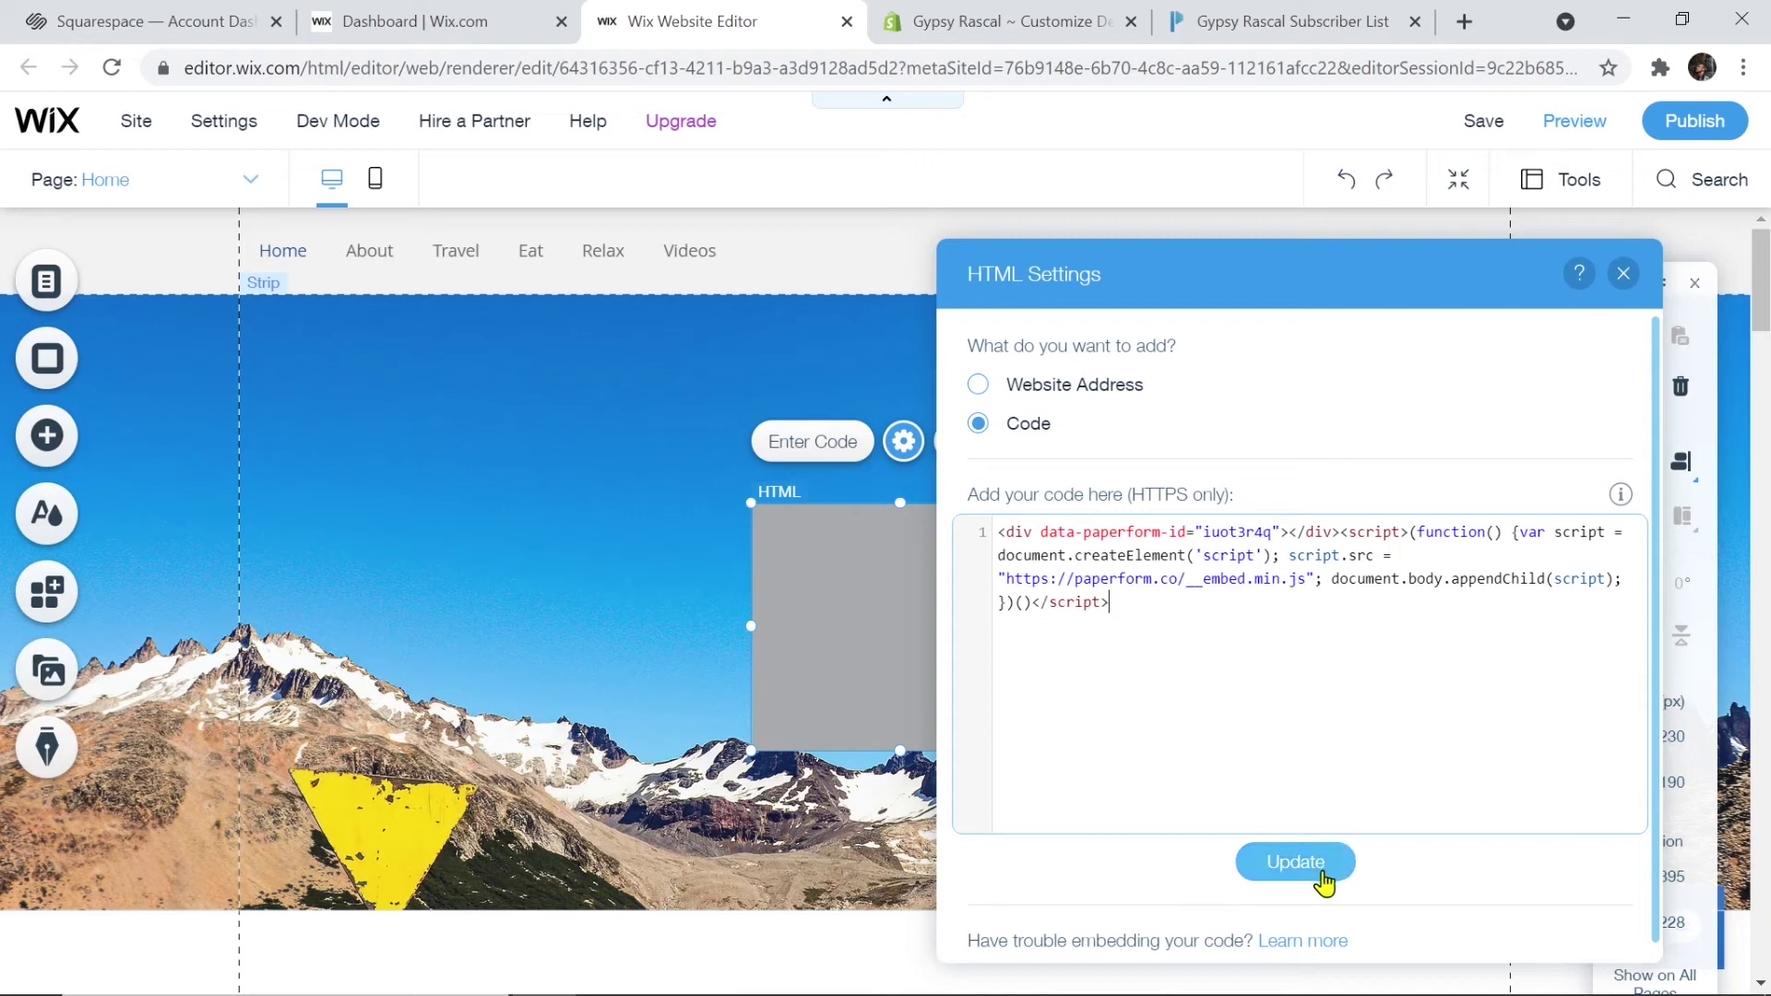
click(1322, 874)
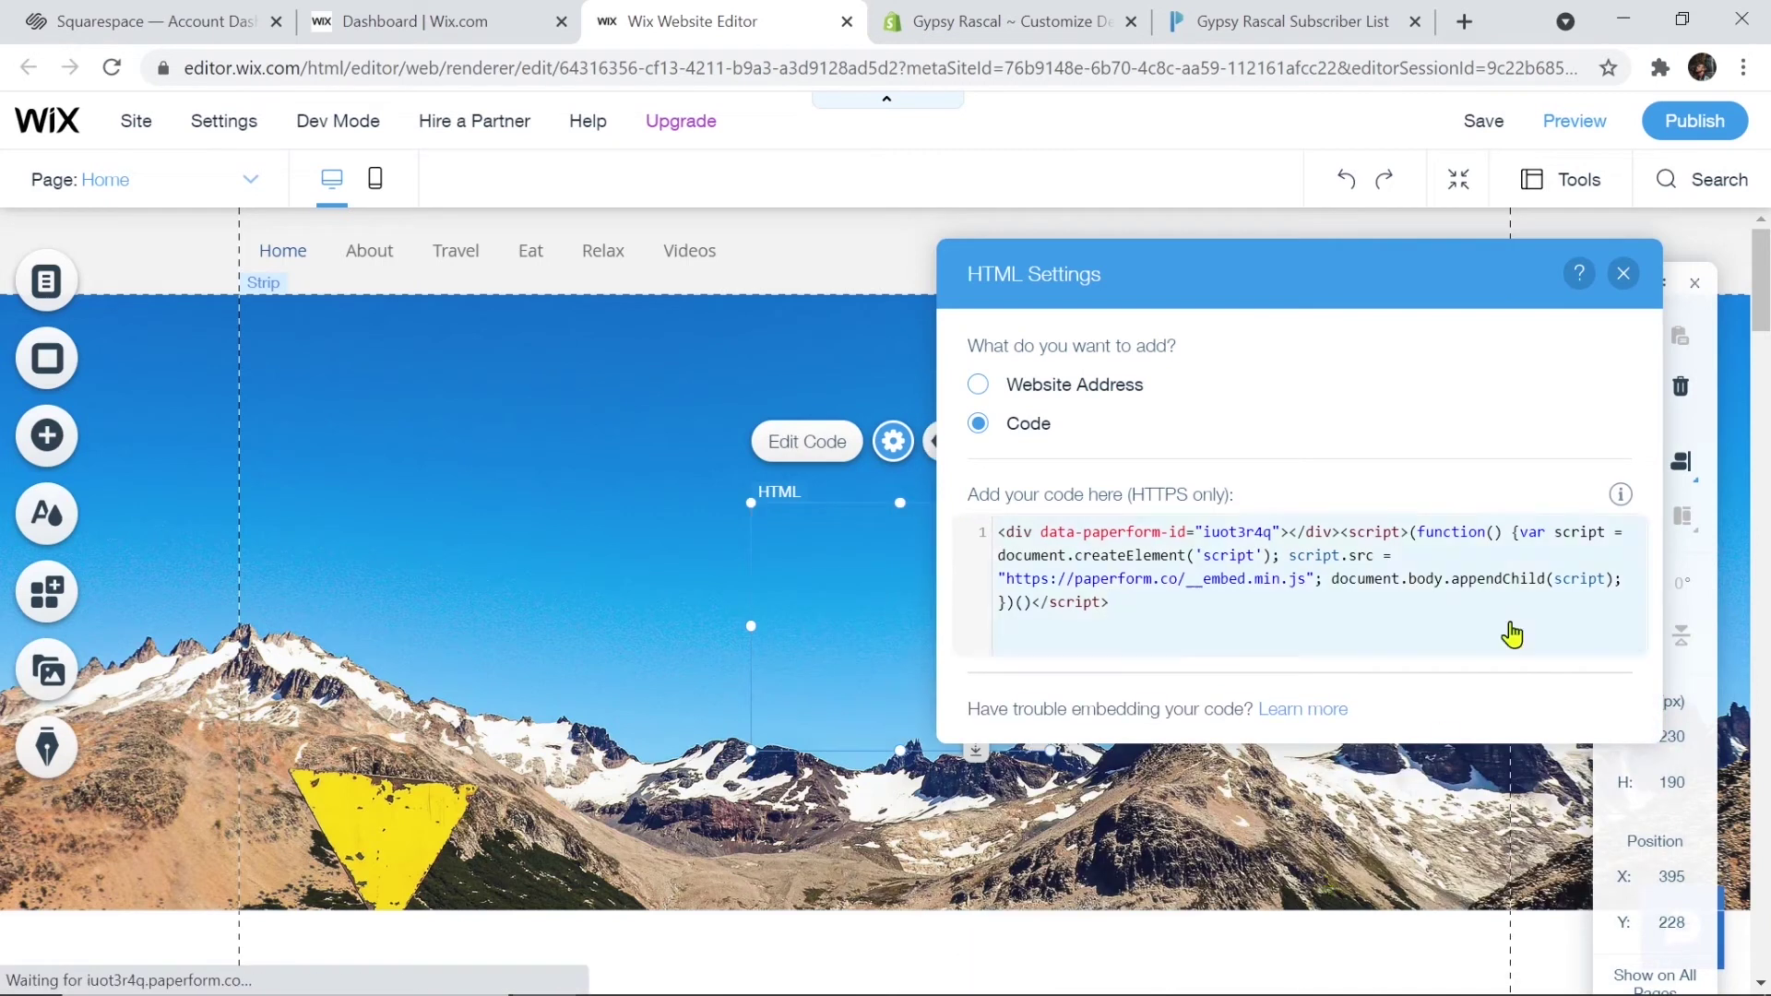
click(1624, 274)
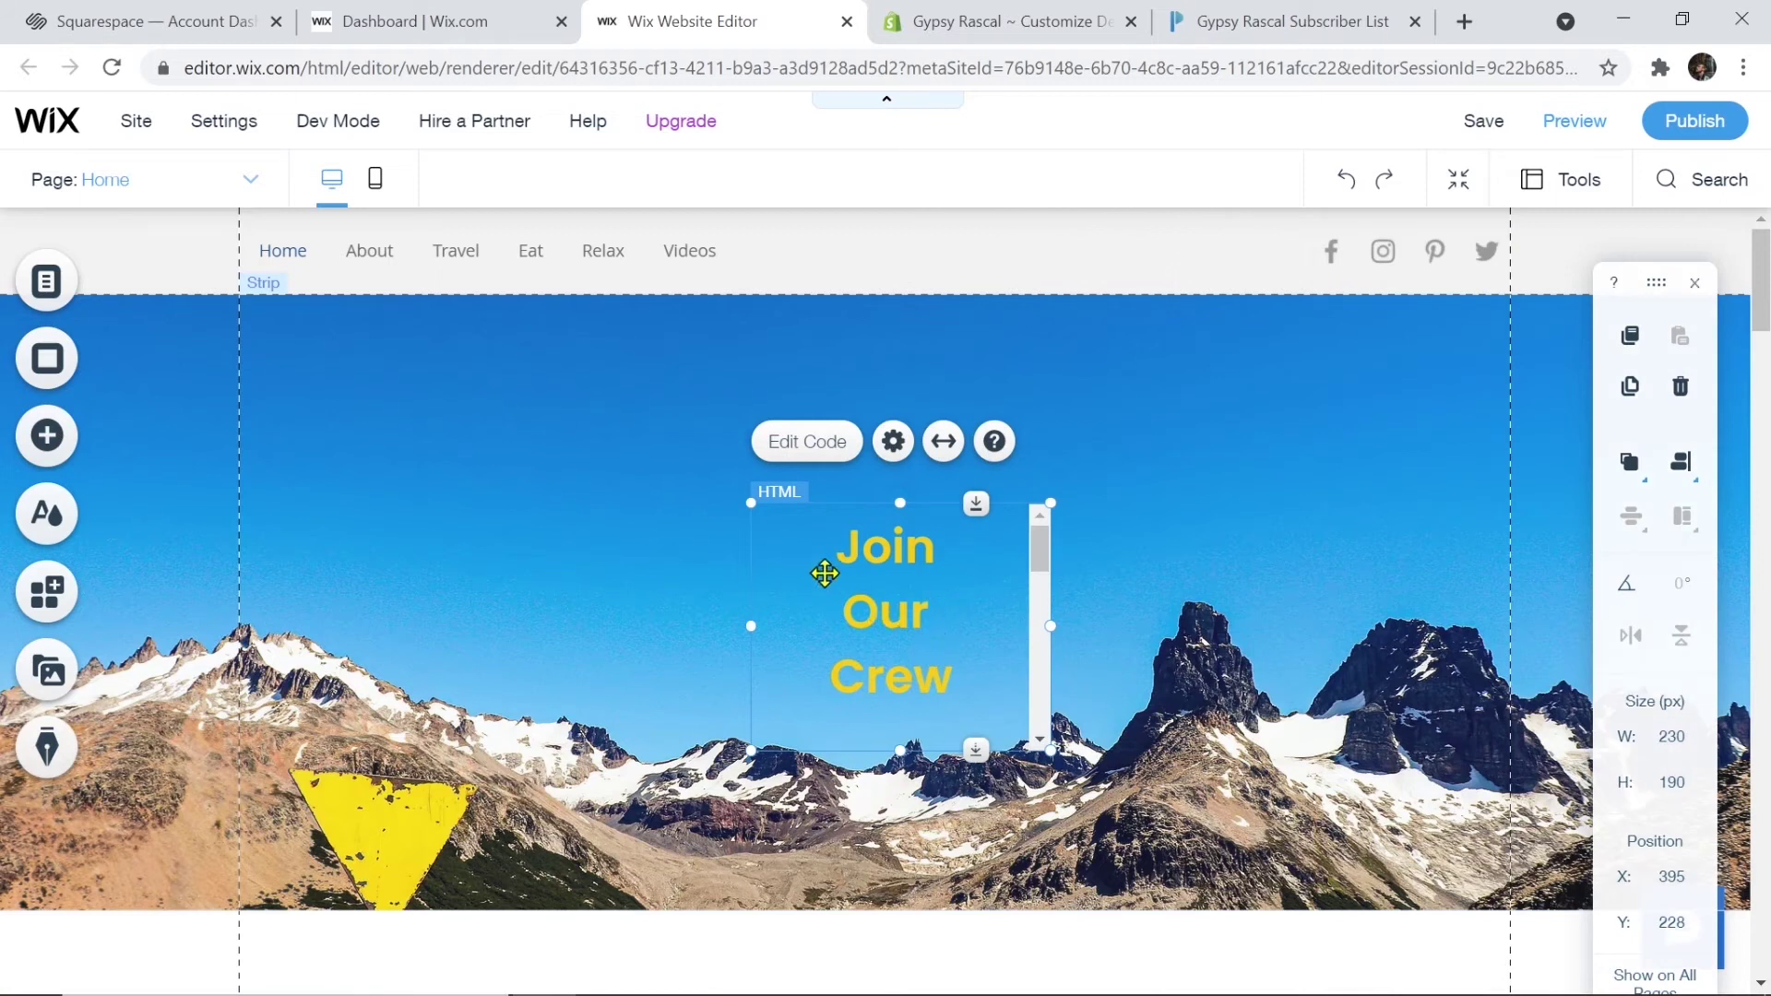
Resize the embedded form widget to 824 × 567 and move it below the mountain banner
drag(751, 506, 374, 343)
drag(359, 332, 339, 316)
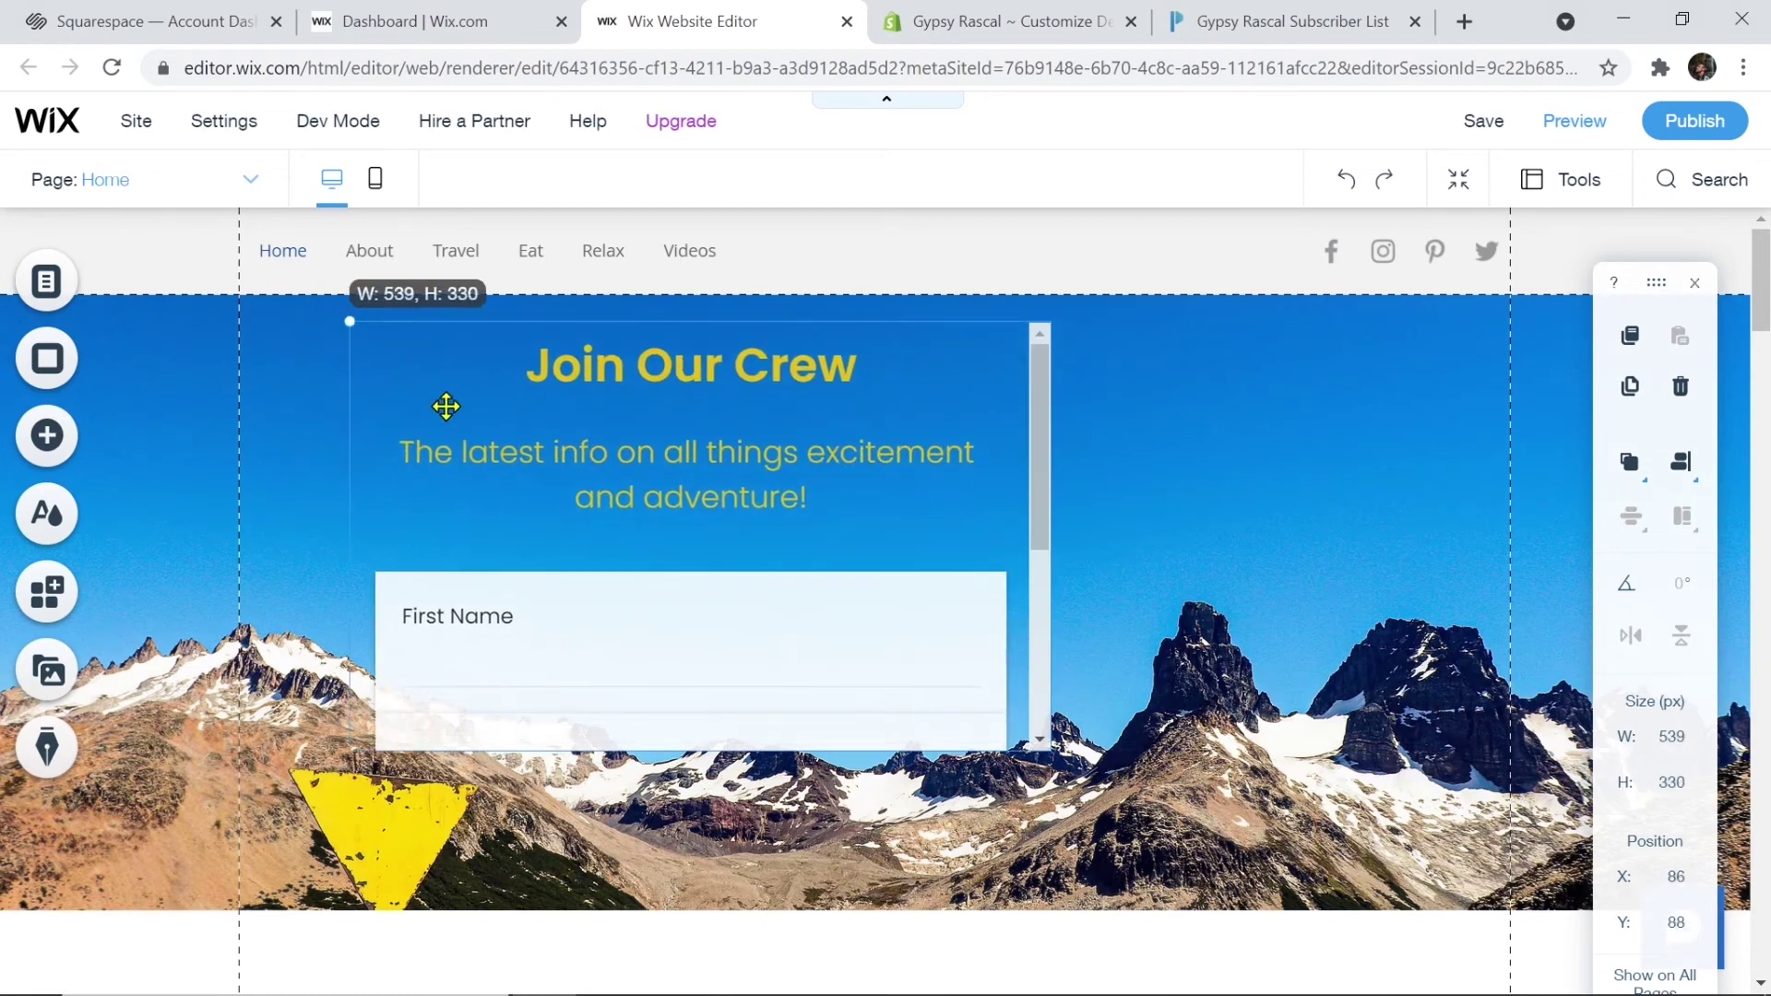
scroll(1047, 613, down, 2)
drag(1047, 613, 1415, 922)
drag(1020, 348, 1031, 910)
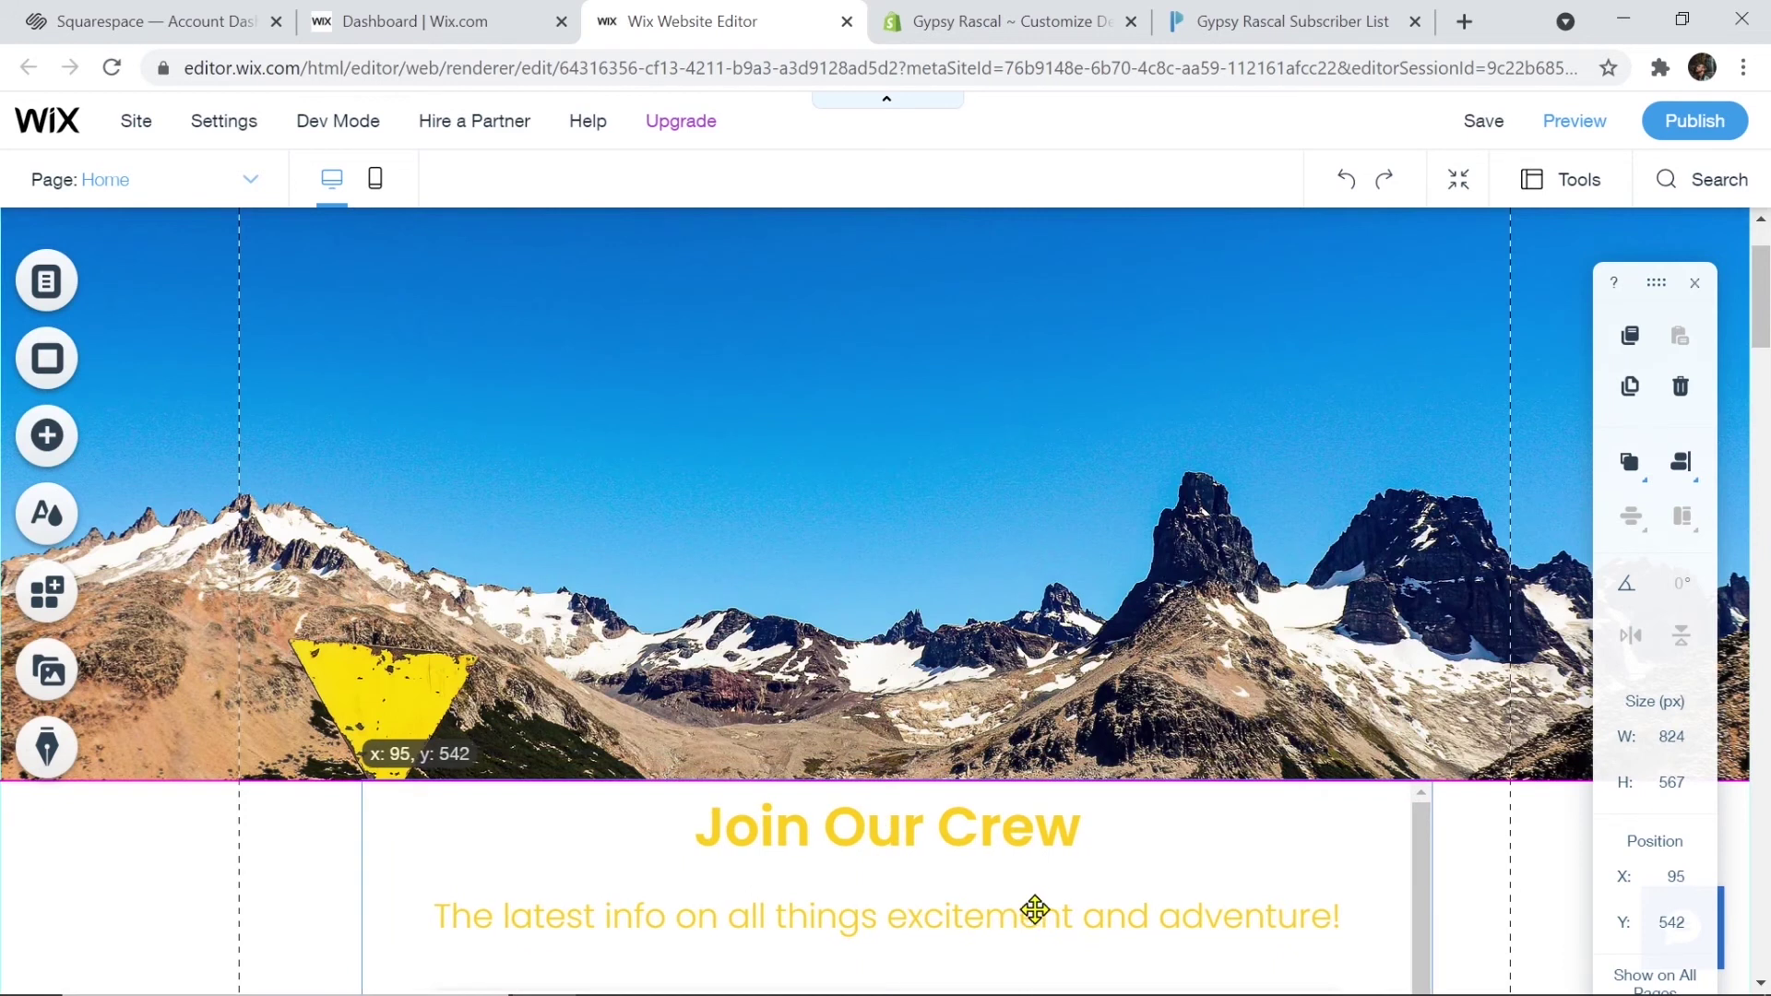
scroll(1159, 620, down, 5)
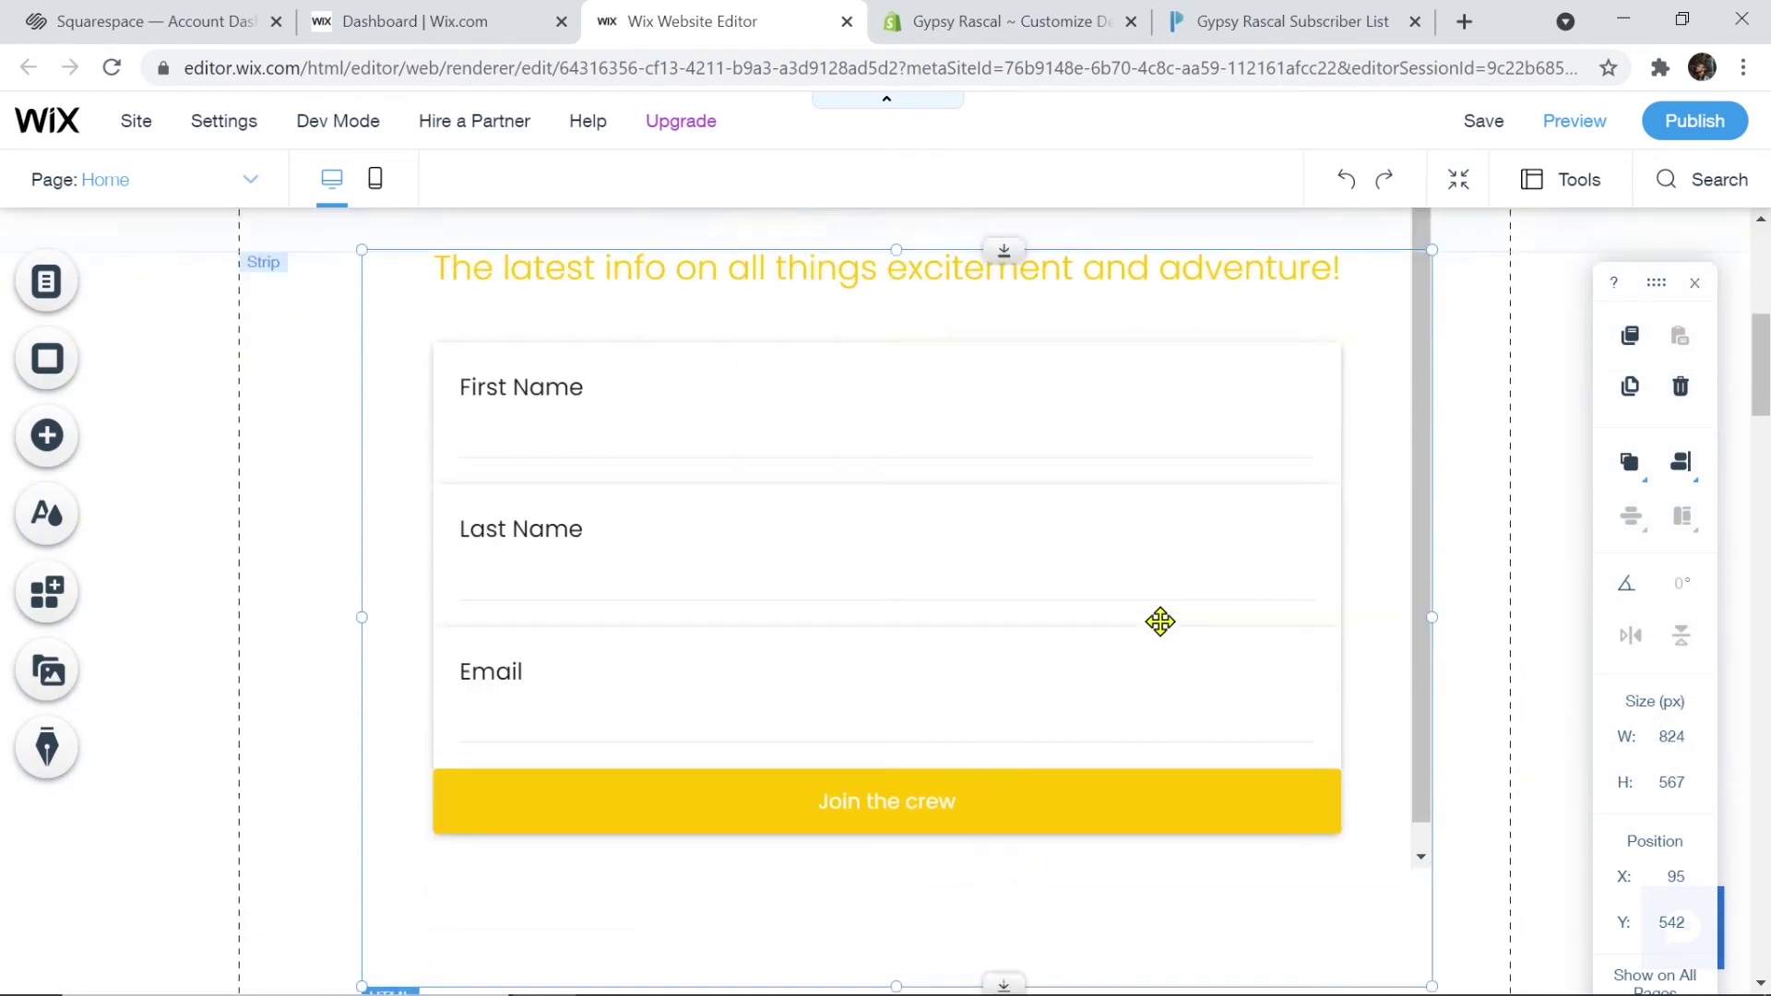
scroll(1160, 621, up, 1)
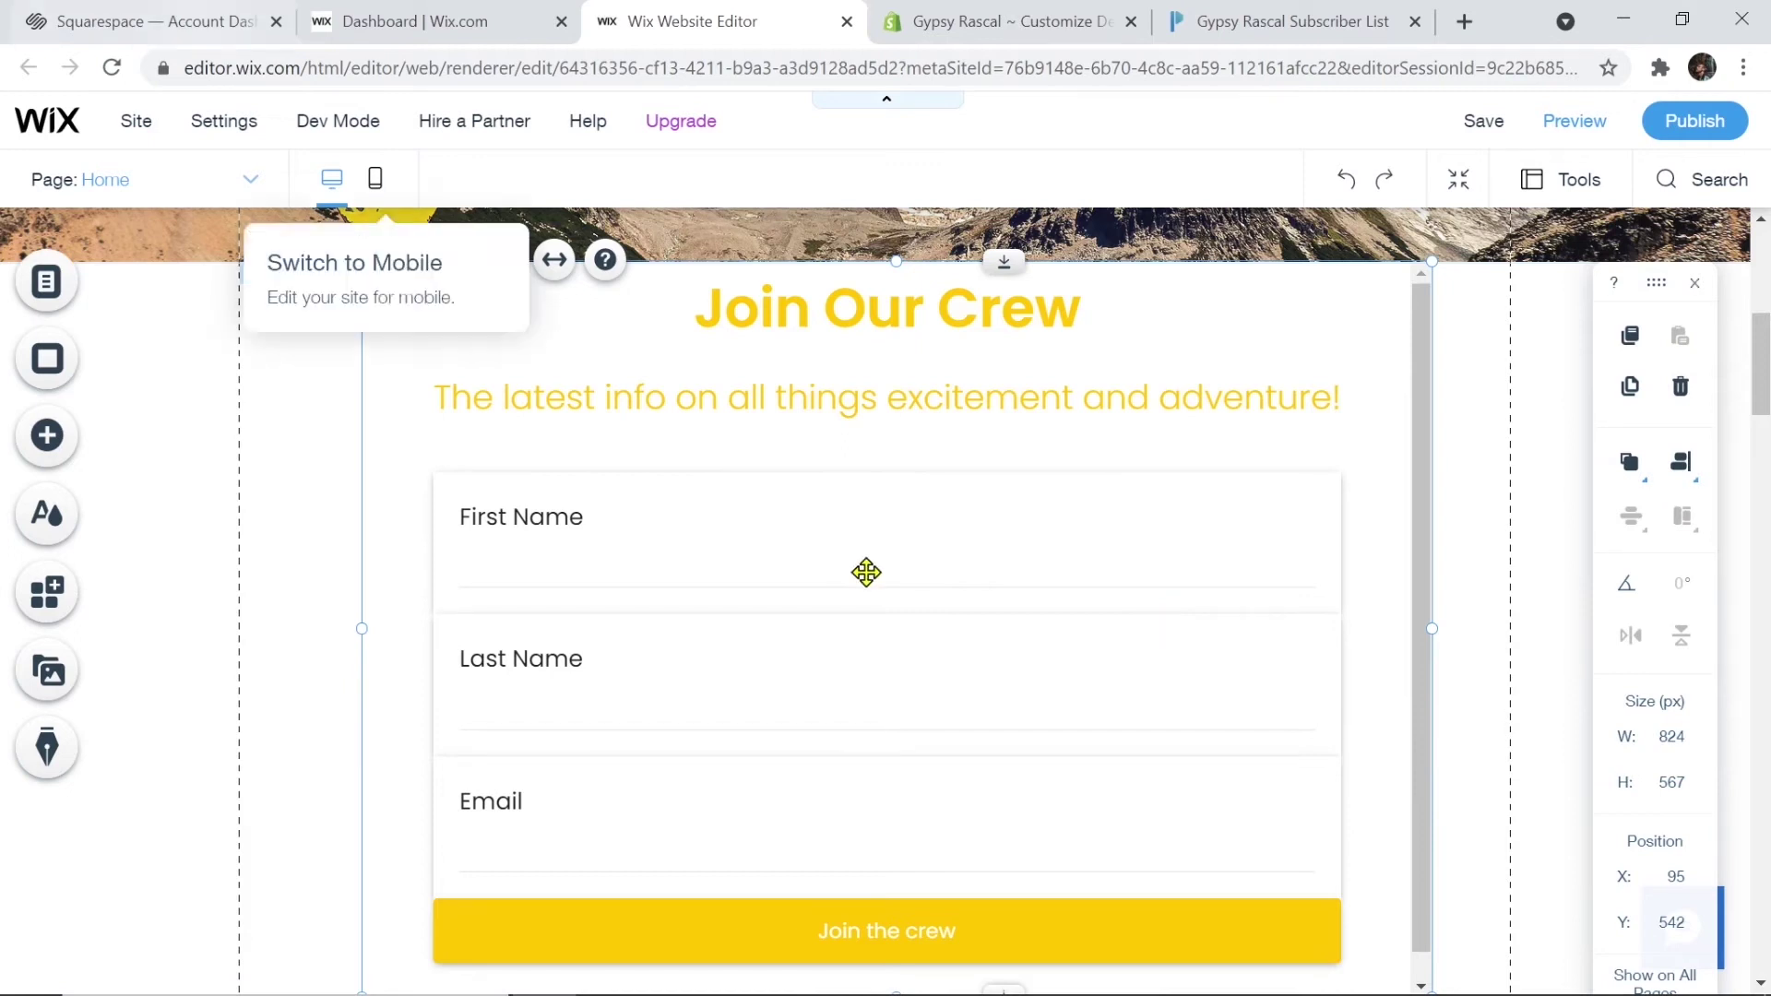
click(159, 33)
Open the Gypsy Rascal site's unlinked Form page from Pages and enter edit mode
click(783, 543)
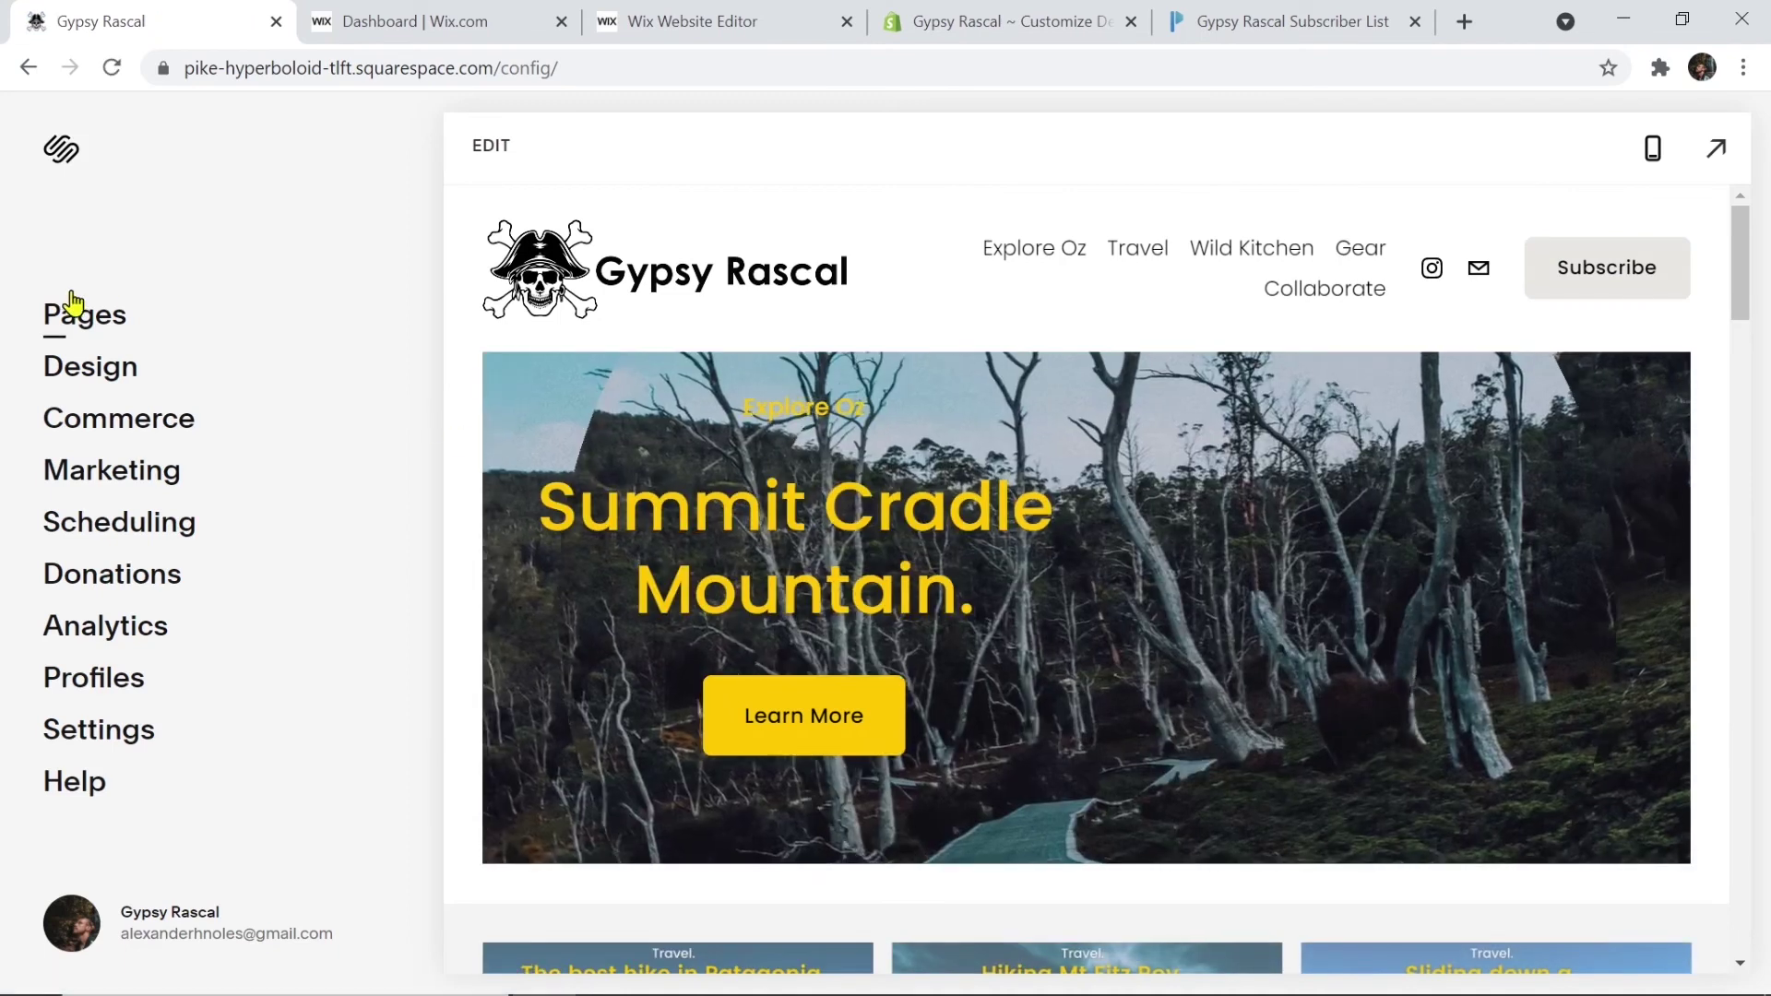
click(53, 318)
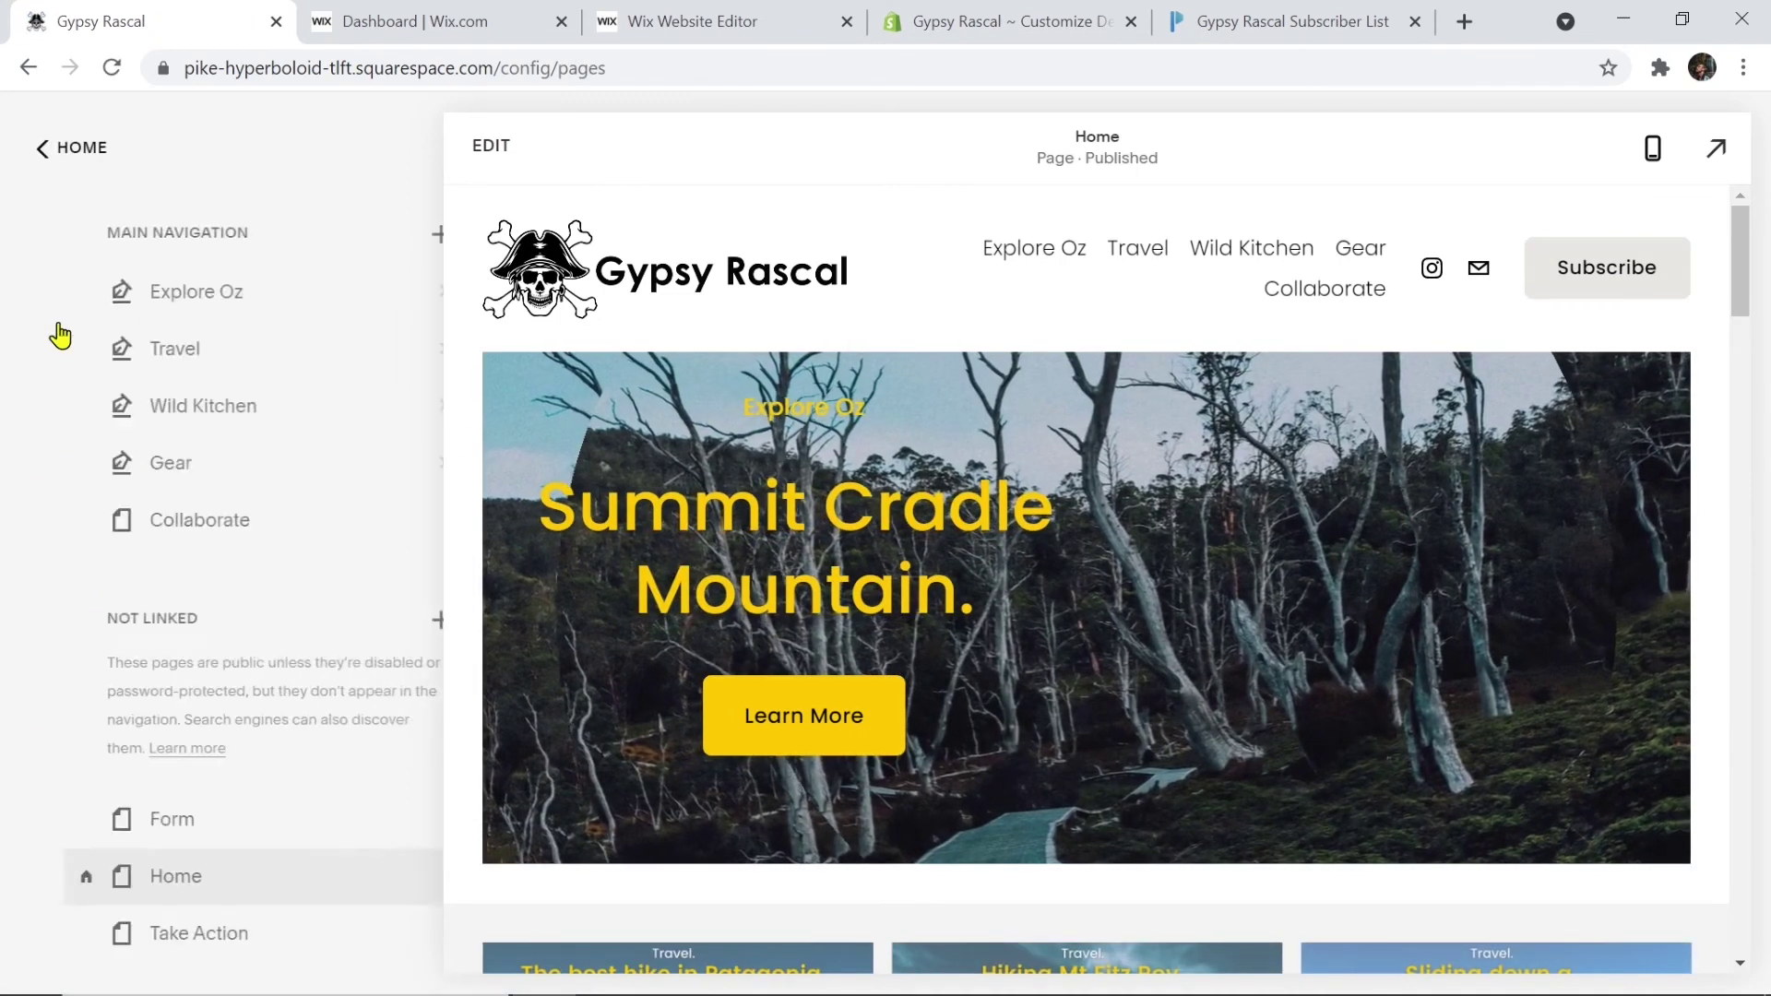
scroll(136, 470, down, 2)
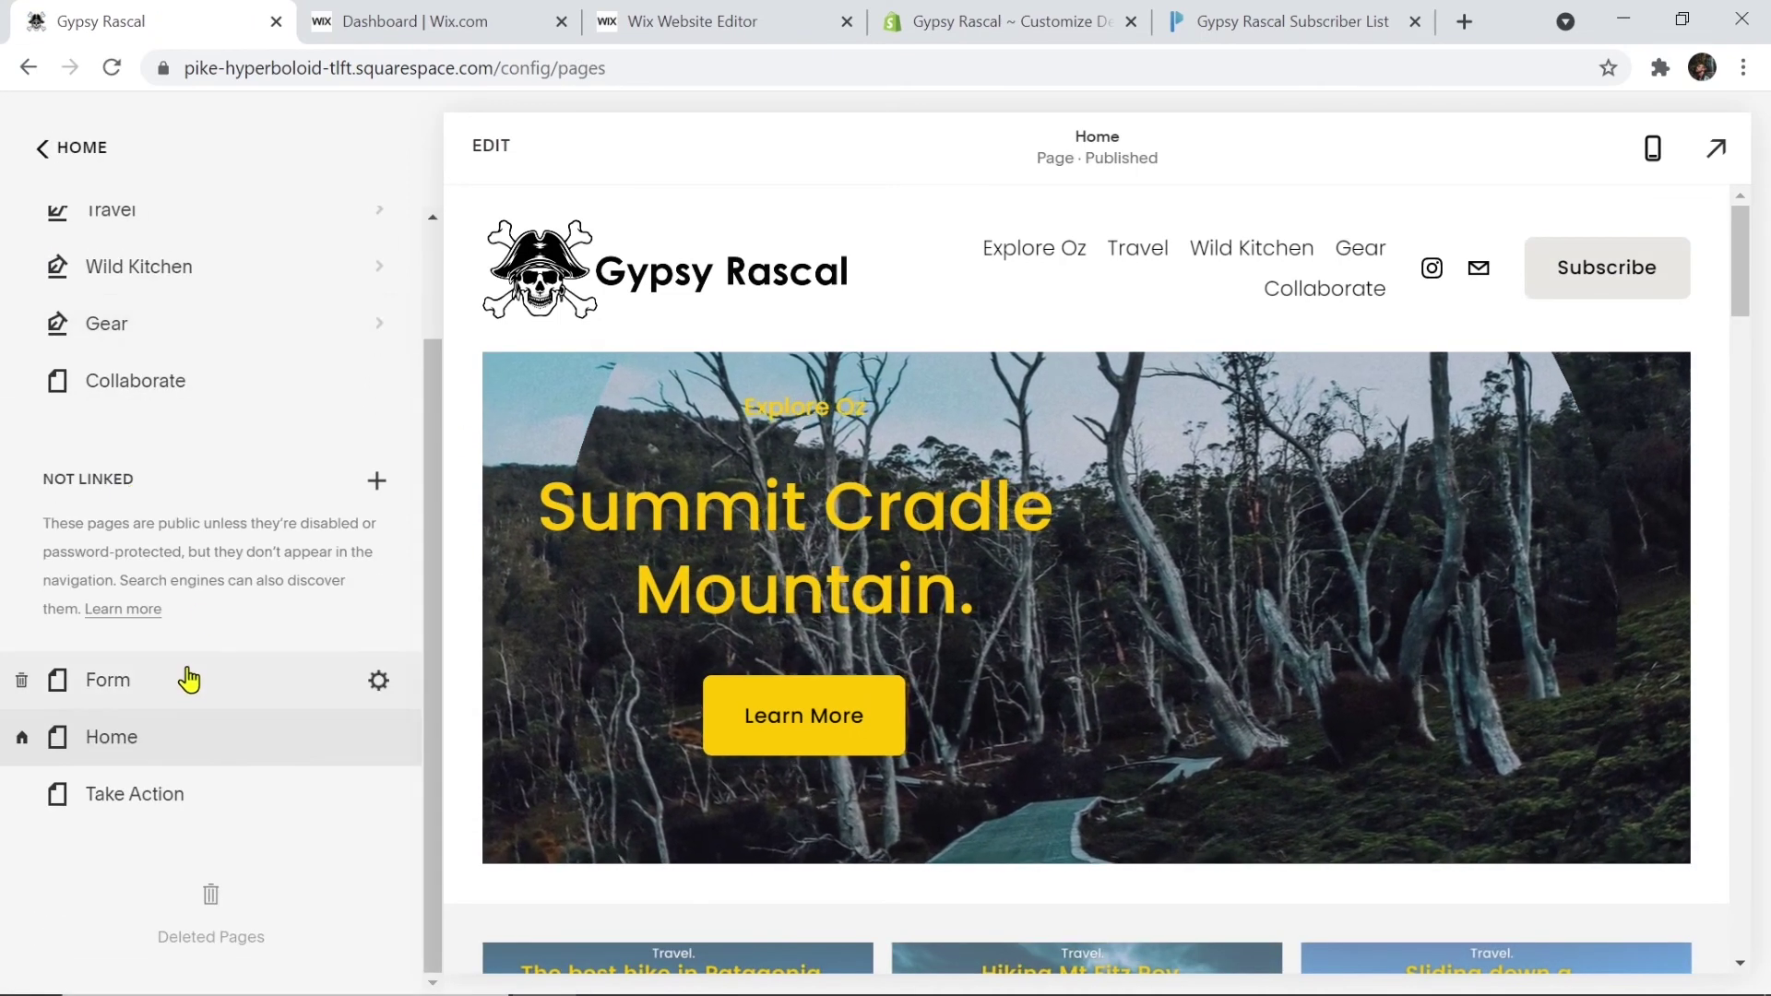
click(189, 680)
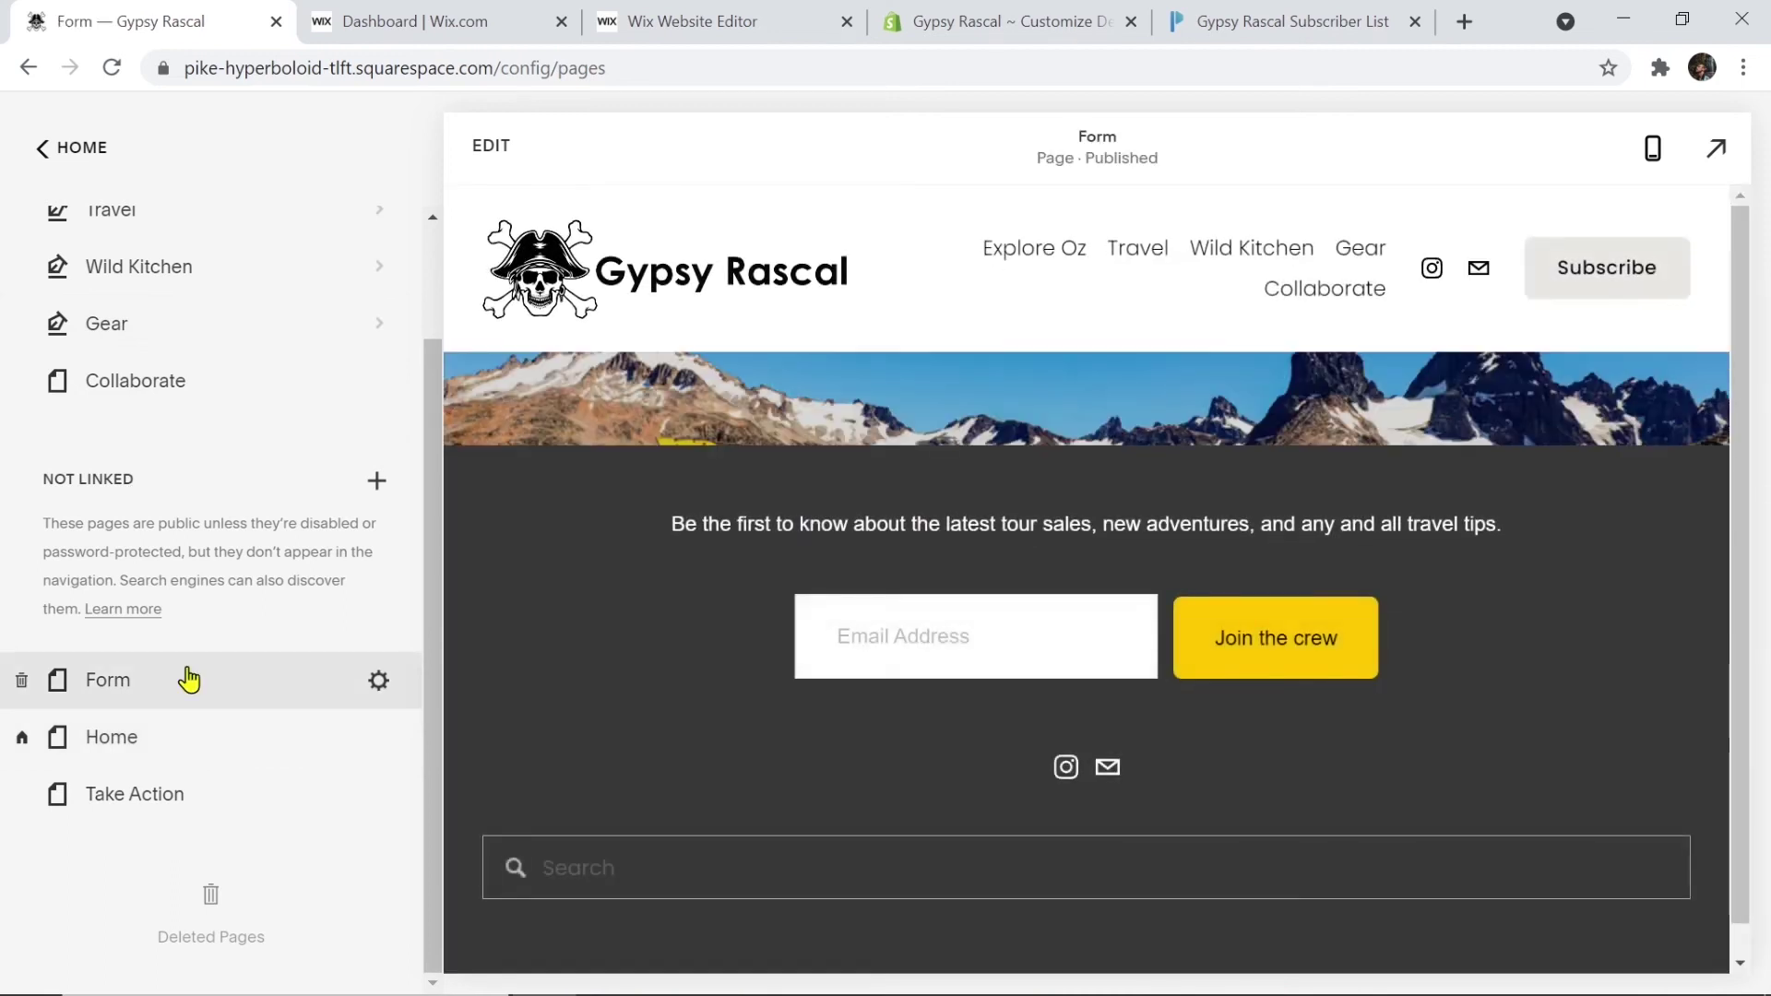
click(480, 158)
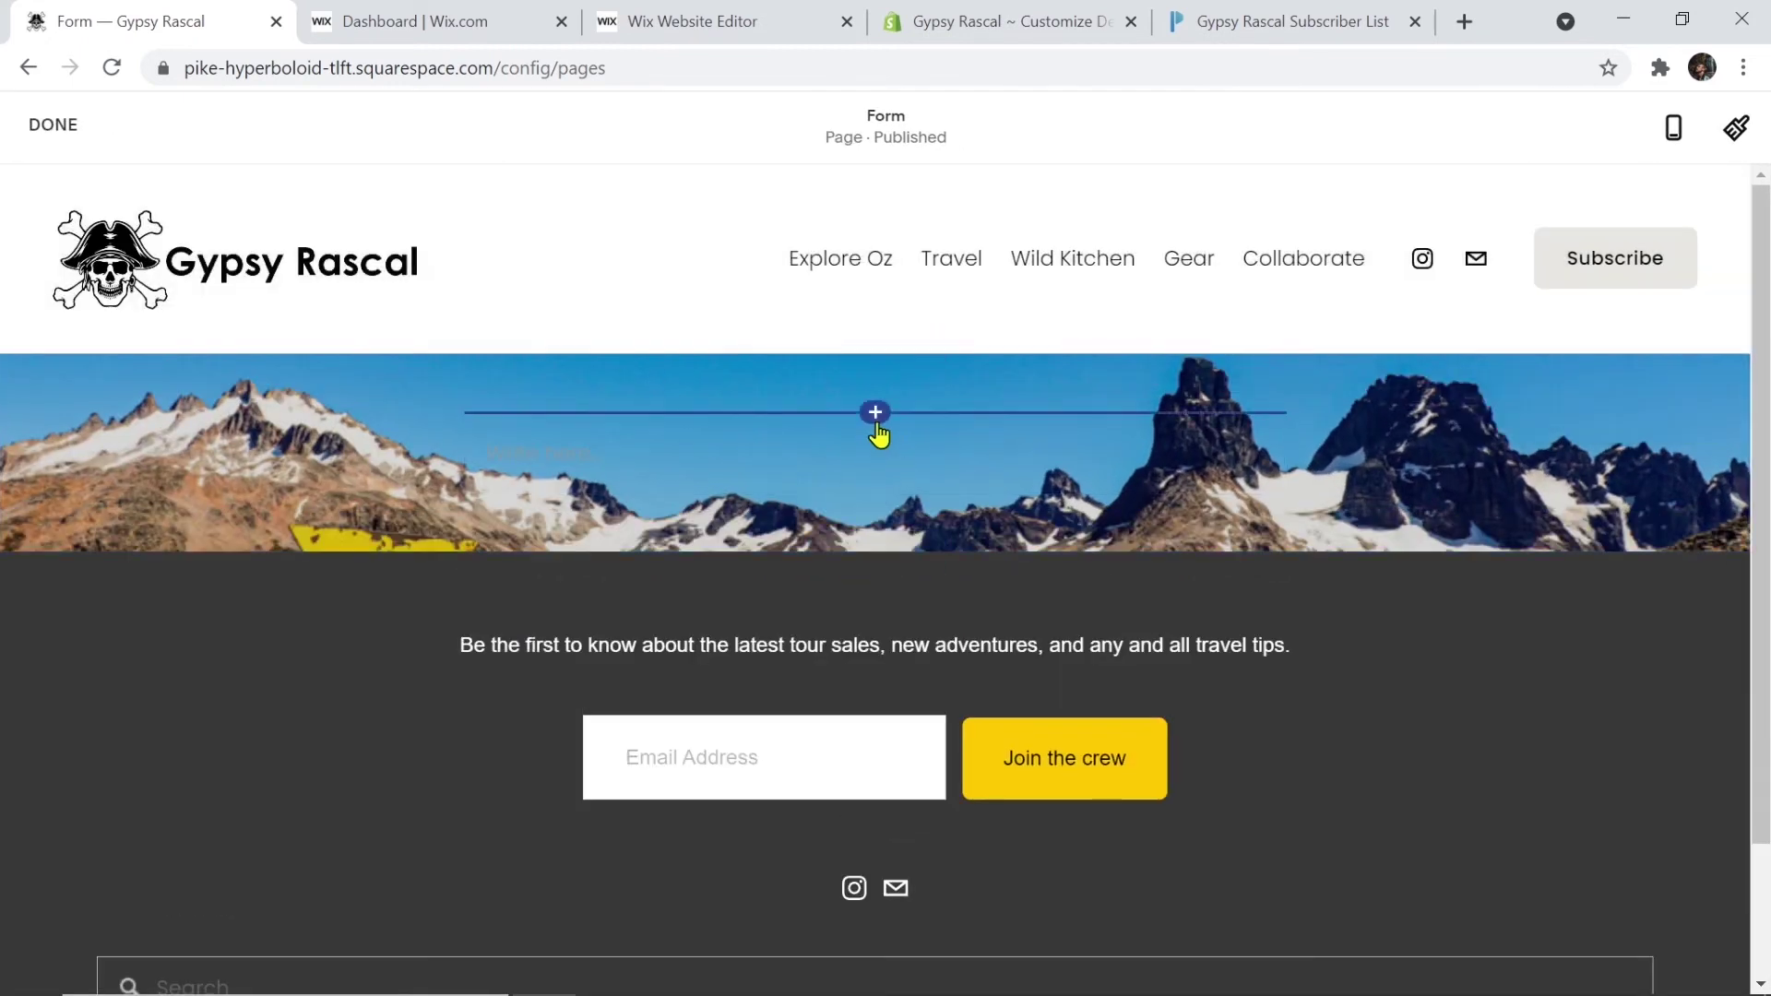
Insert an Embed block at the top of the banner and switch it to code entry
click(876, 414)
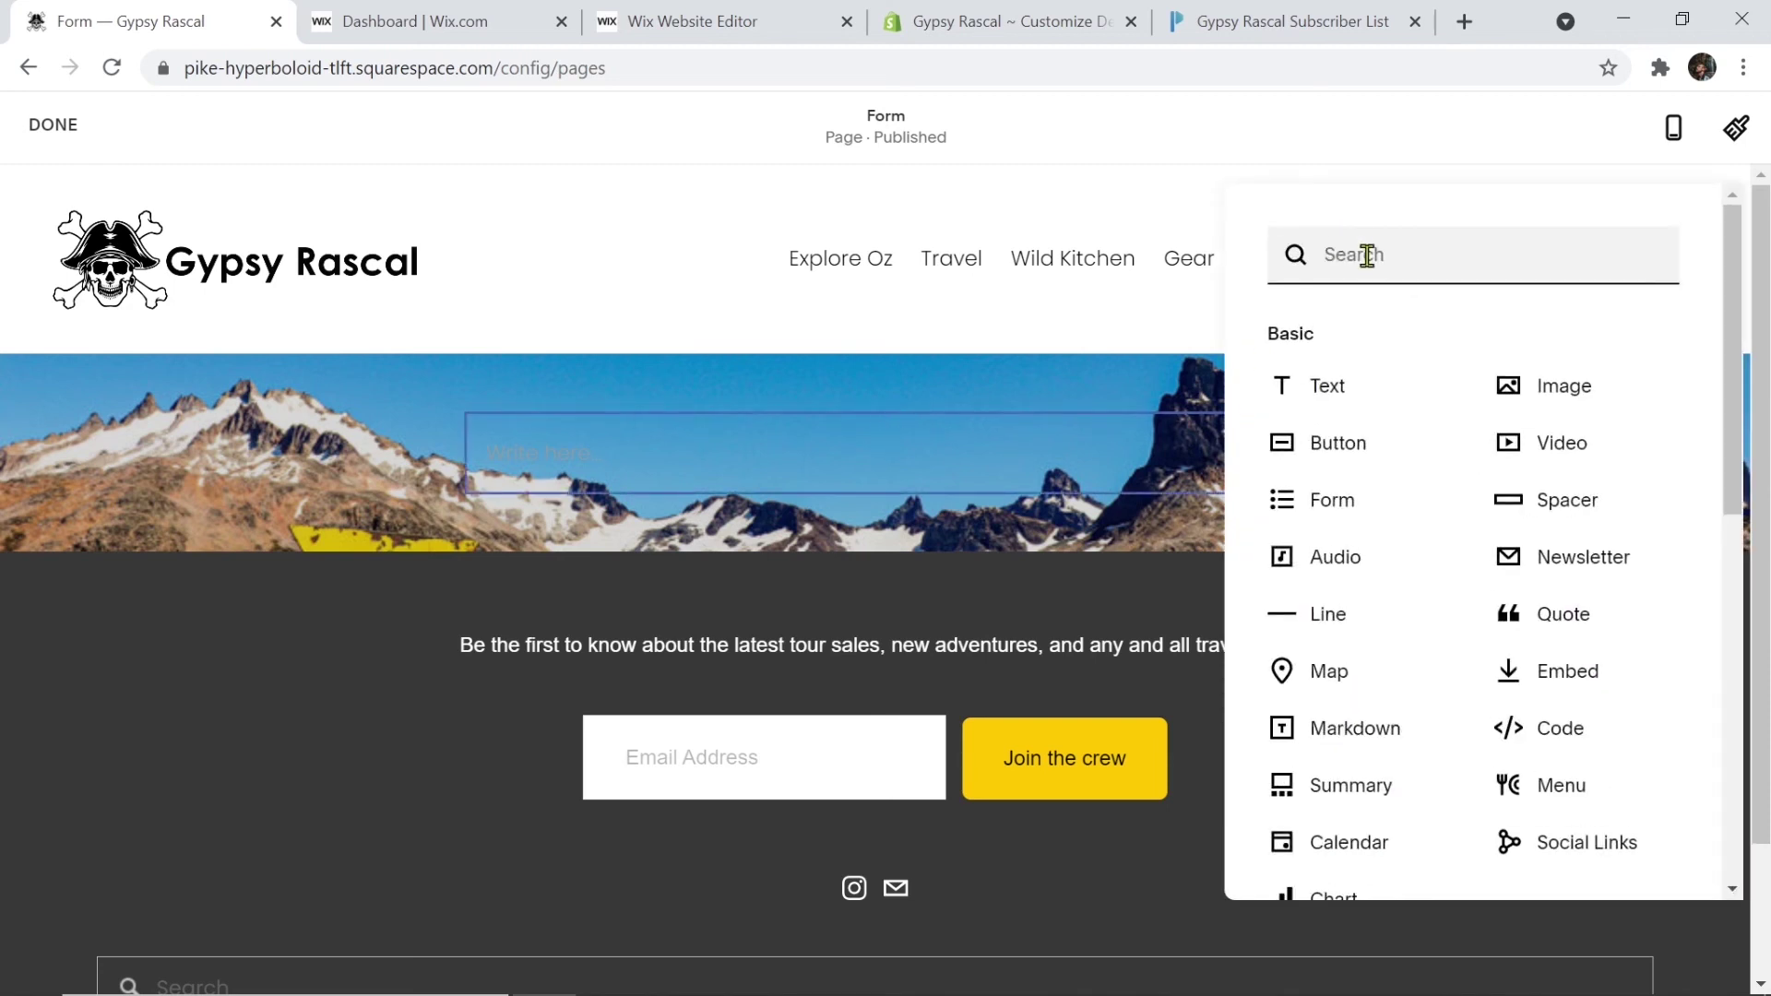
text(embed)
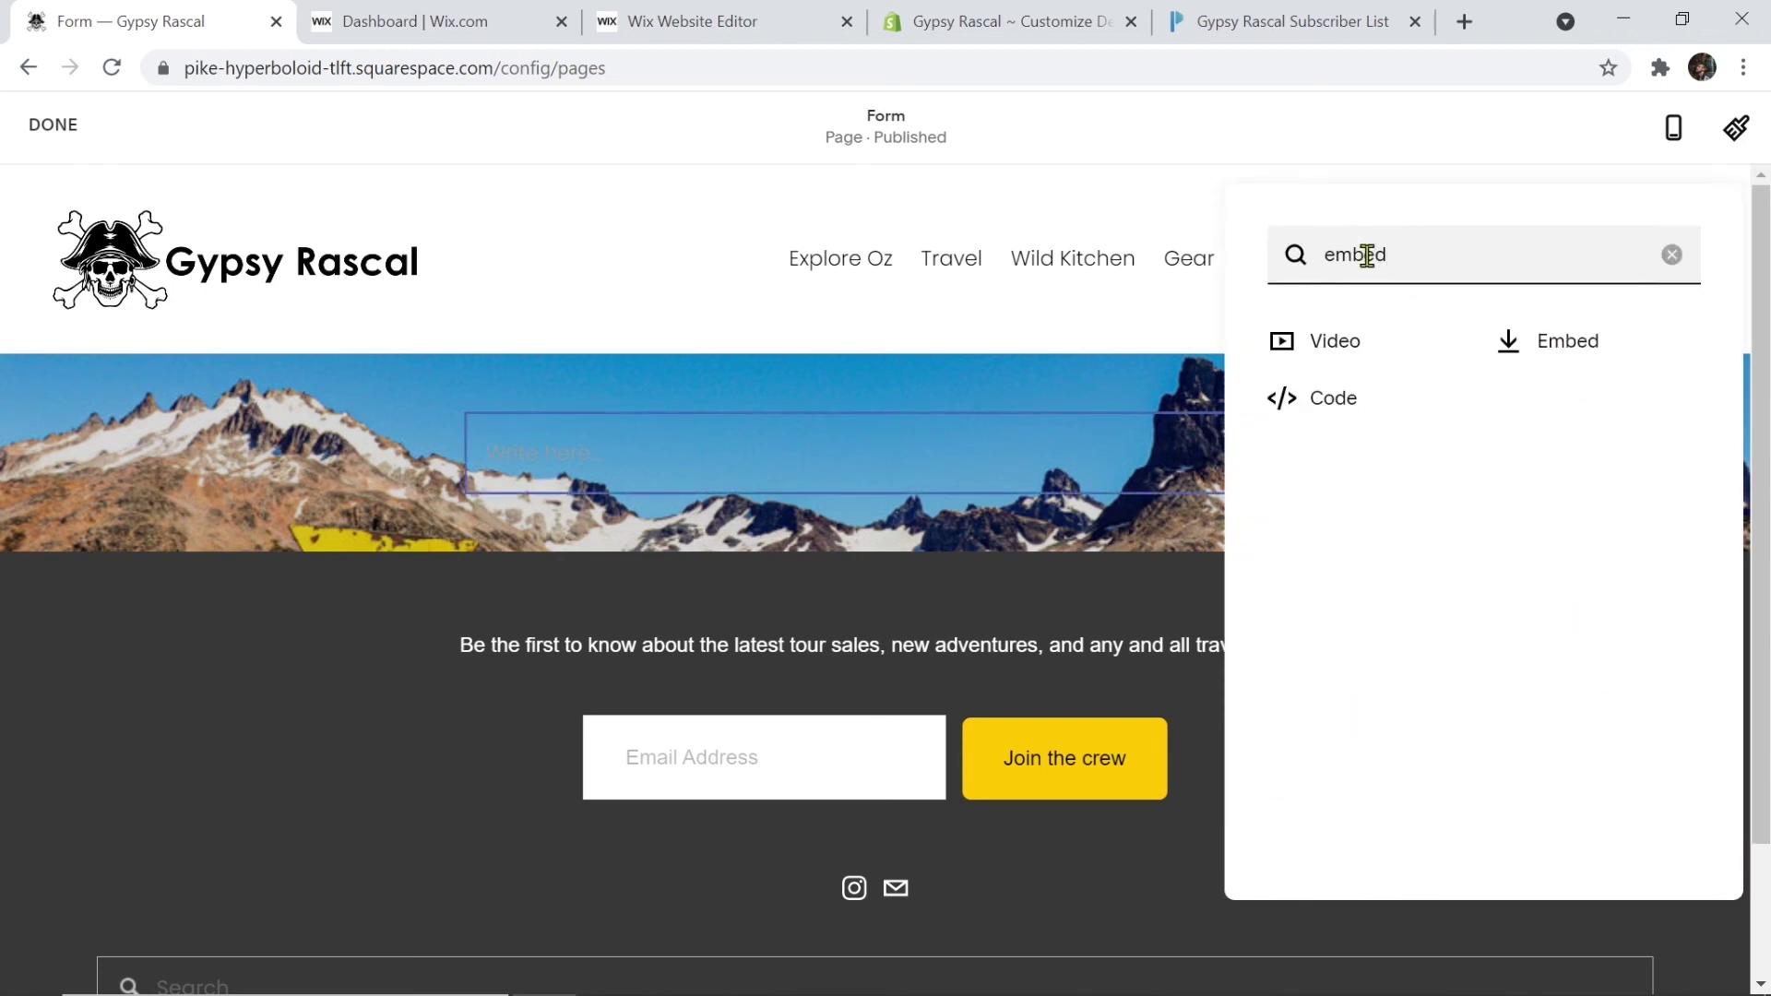
click(1526, 346)
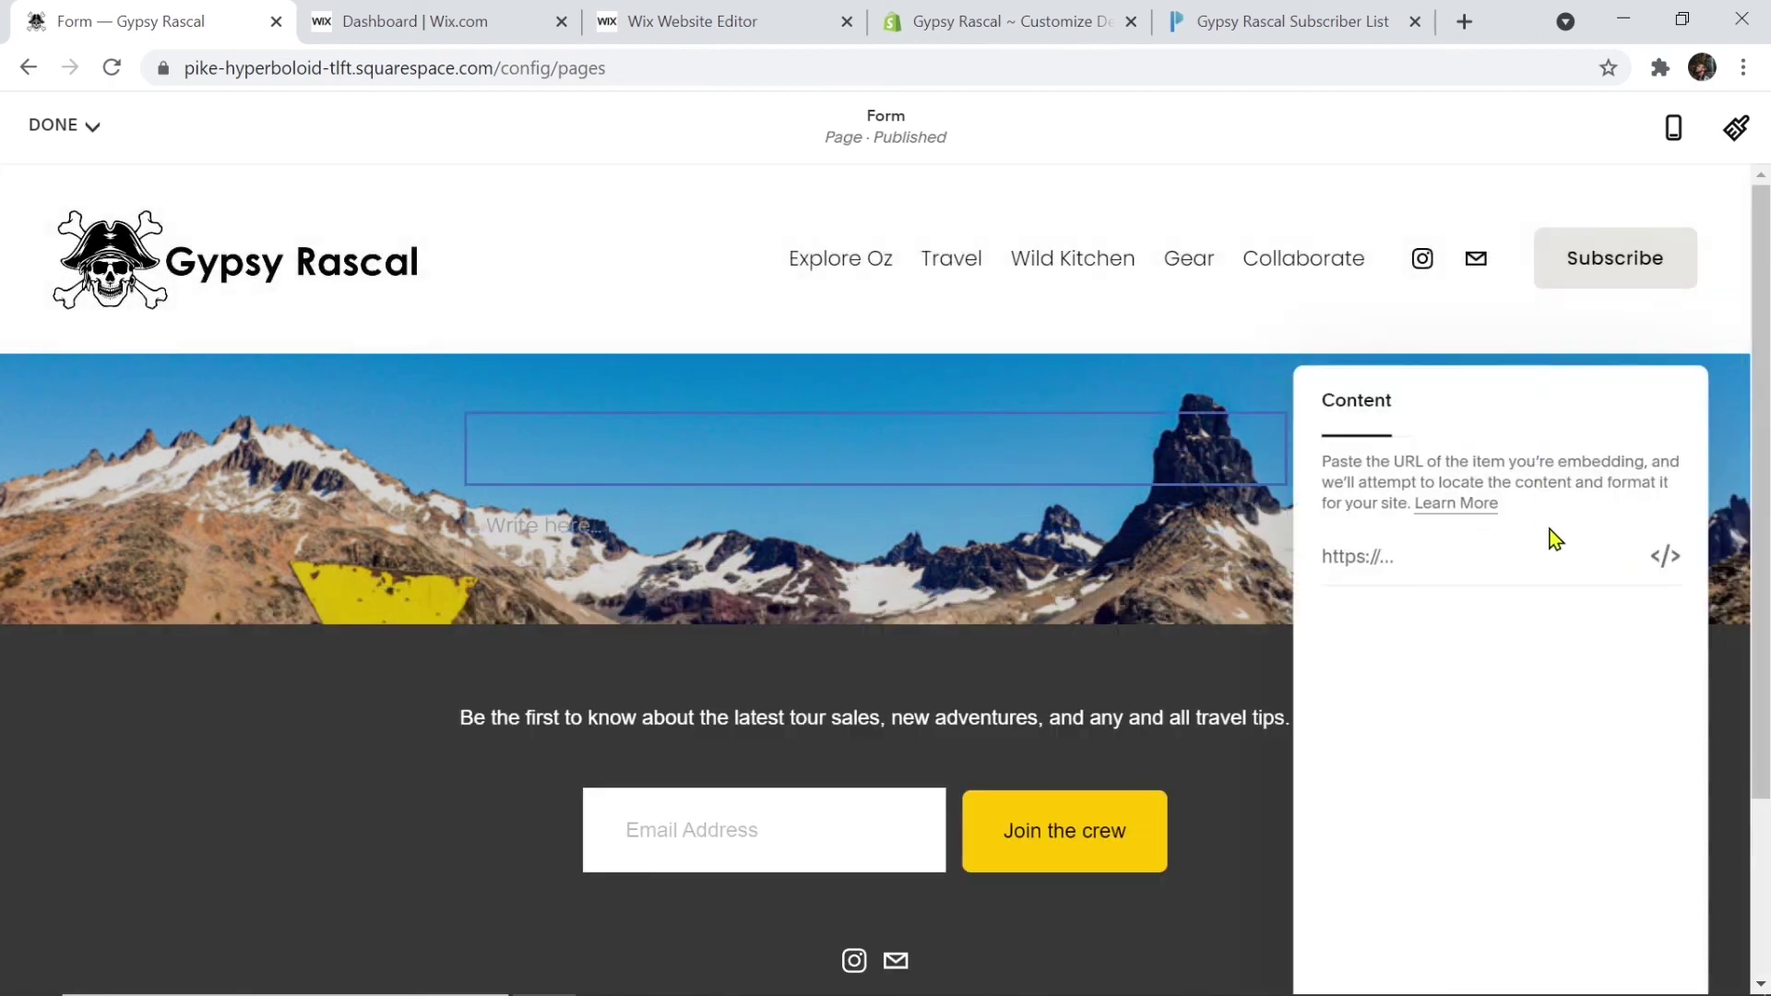
click(1667, 559)
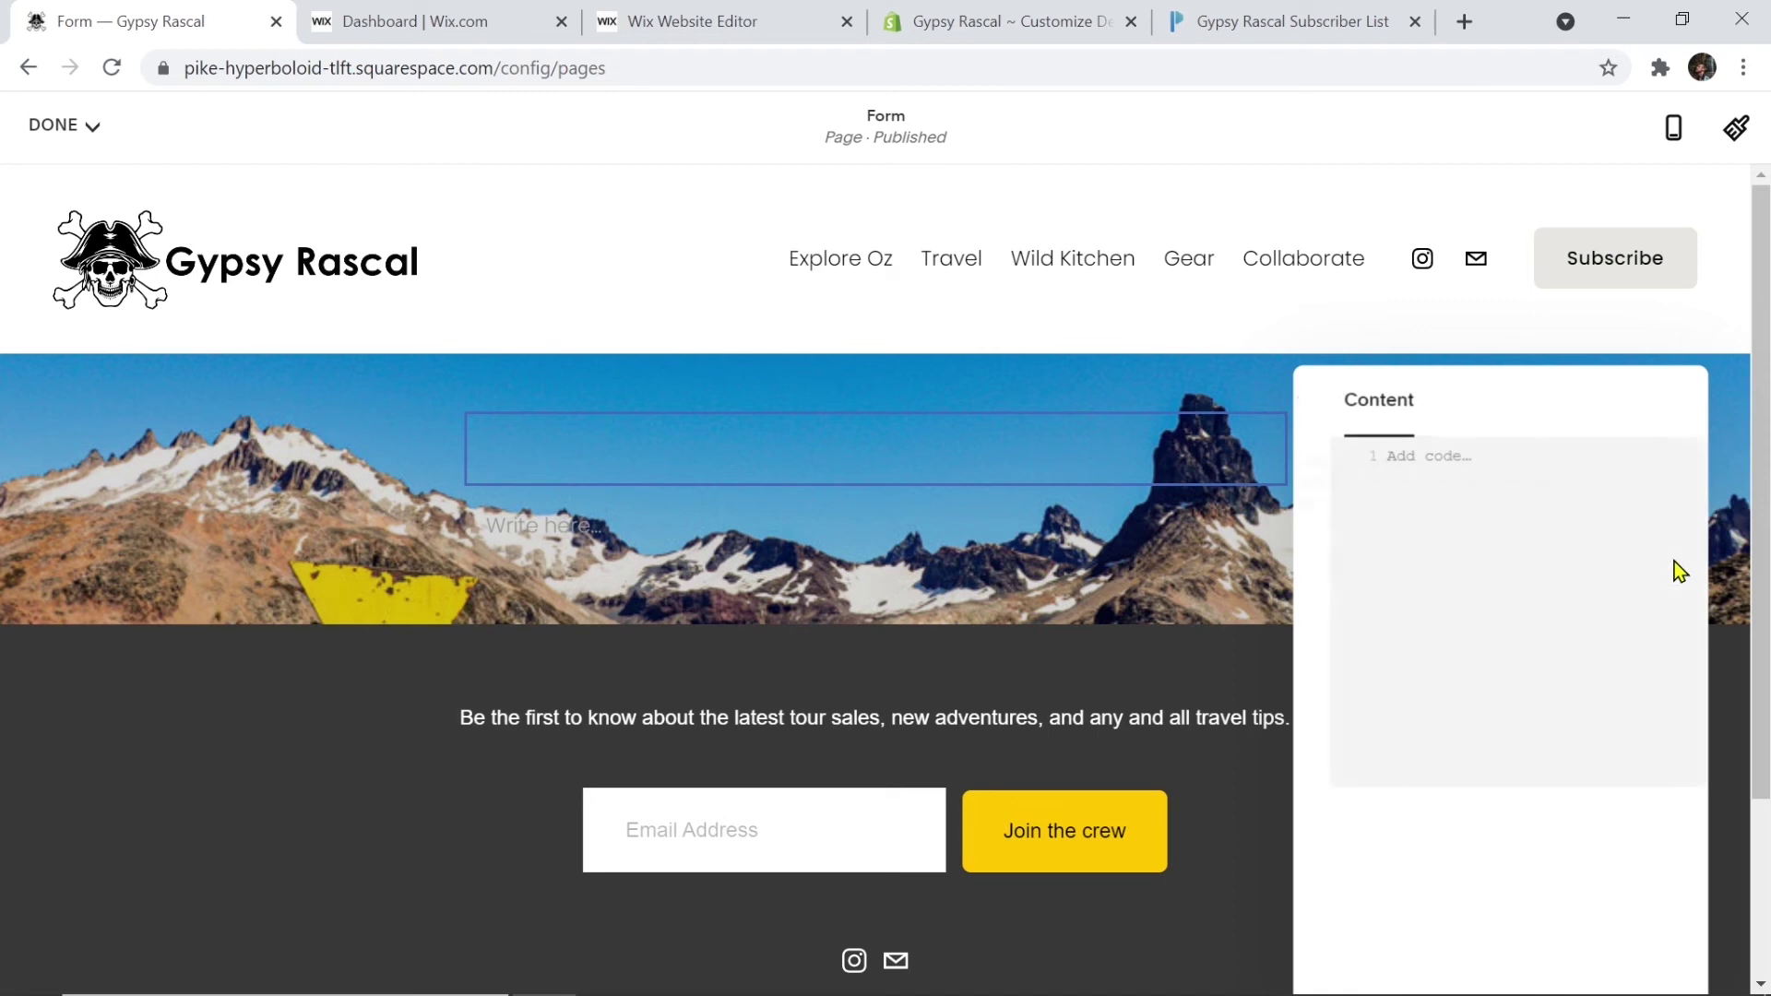
Paste the Paperform embed code into Embed Data, close the block settings, and preview the form
click(1431, 463)
text(<div data-paperform-id="iuot3r4q"></div><script>(function() {var script = document.createElement('script'); script.src = "https://paperform.co/__embed.min.js"; document.body.appendChild(script); })()</script>)
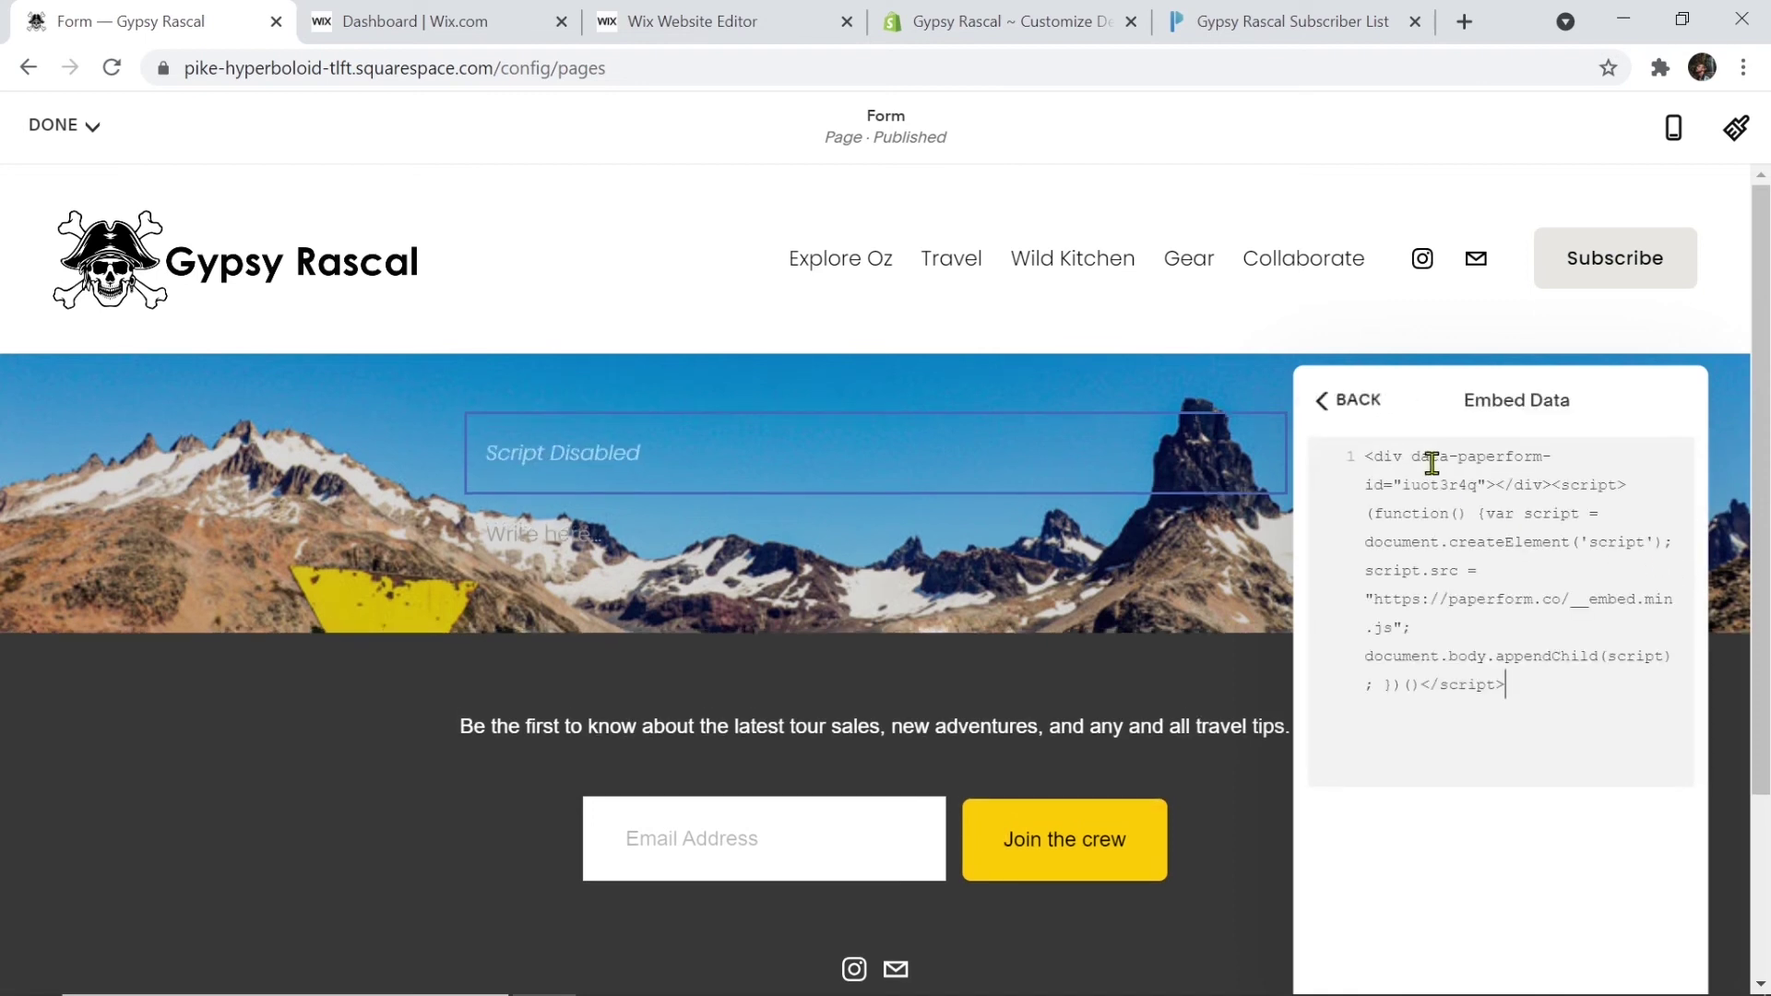
click(1354, 402)
click(1172, 580)
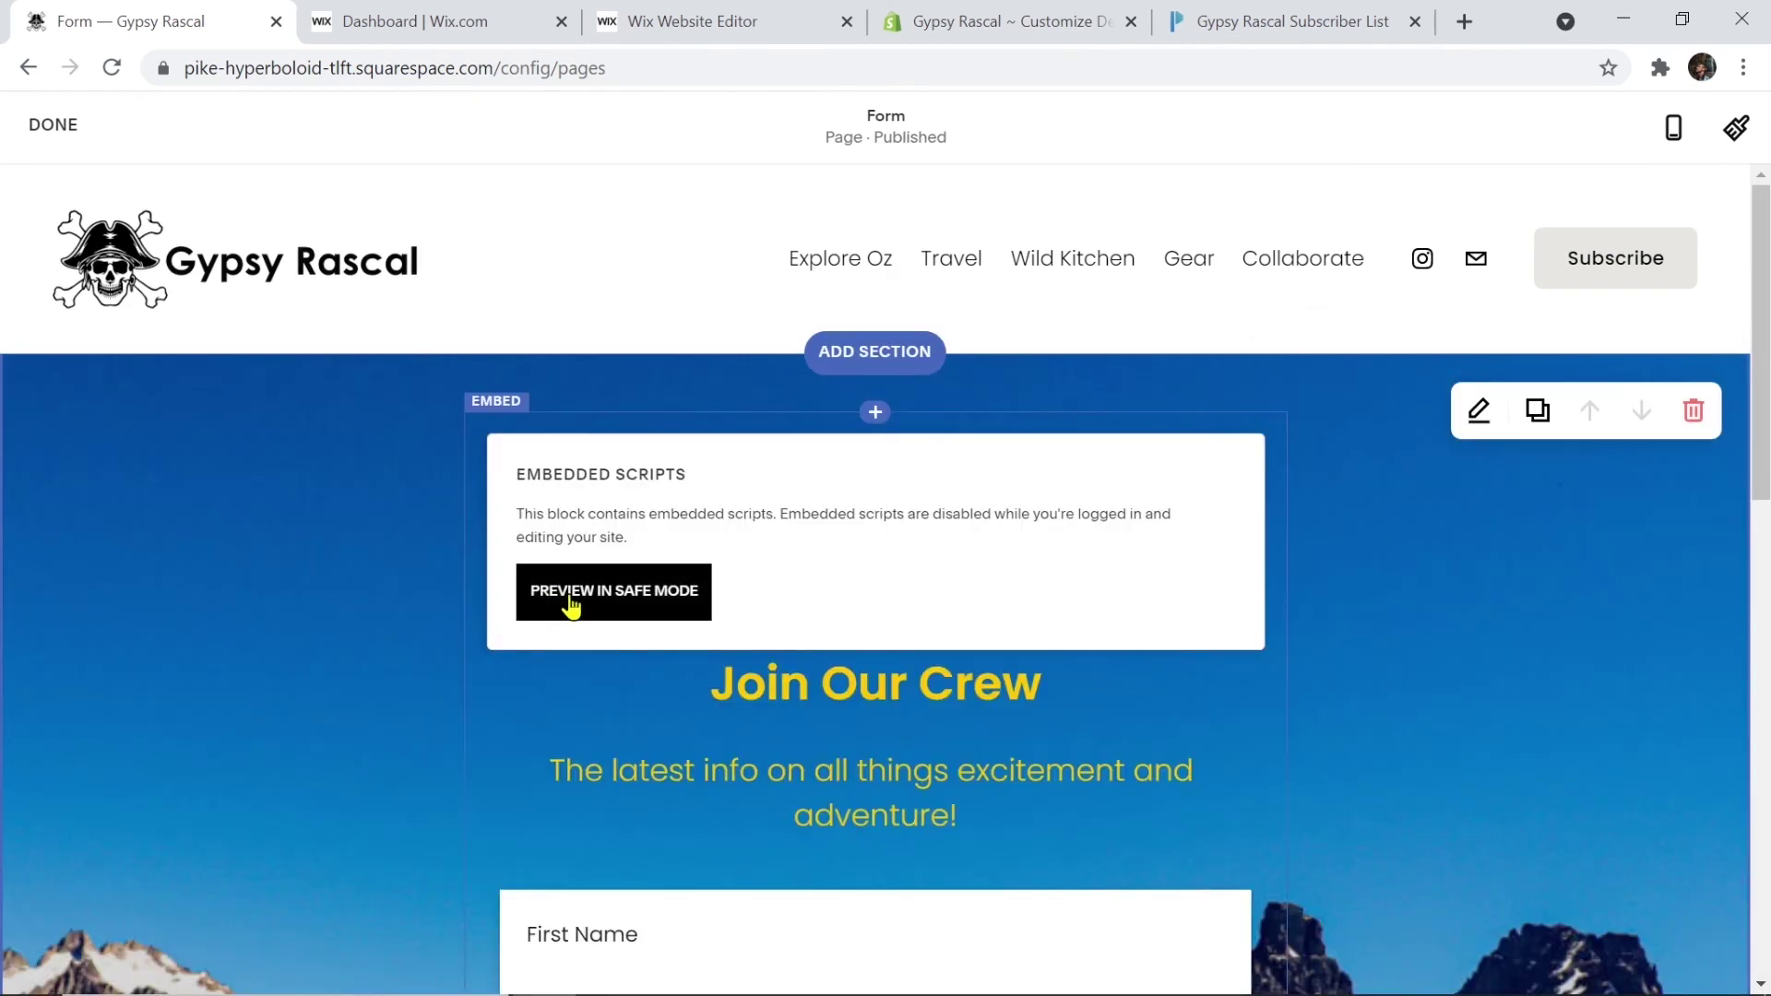
click(572, 604)
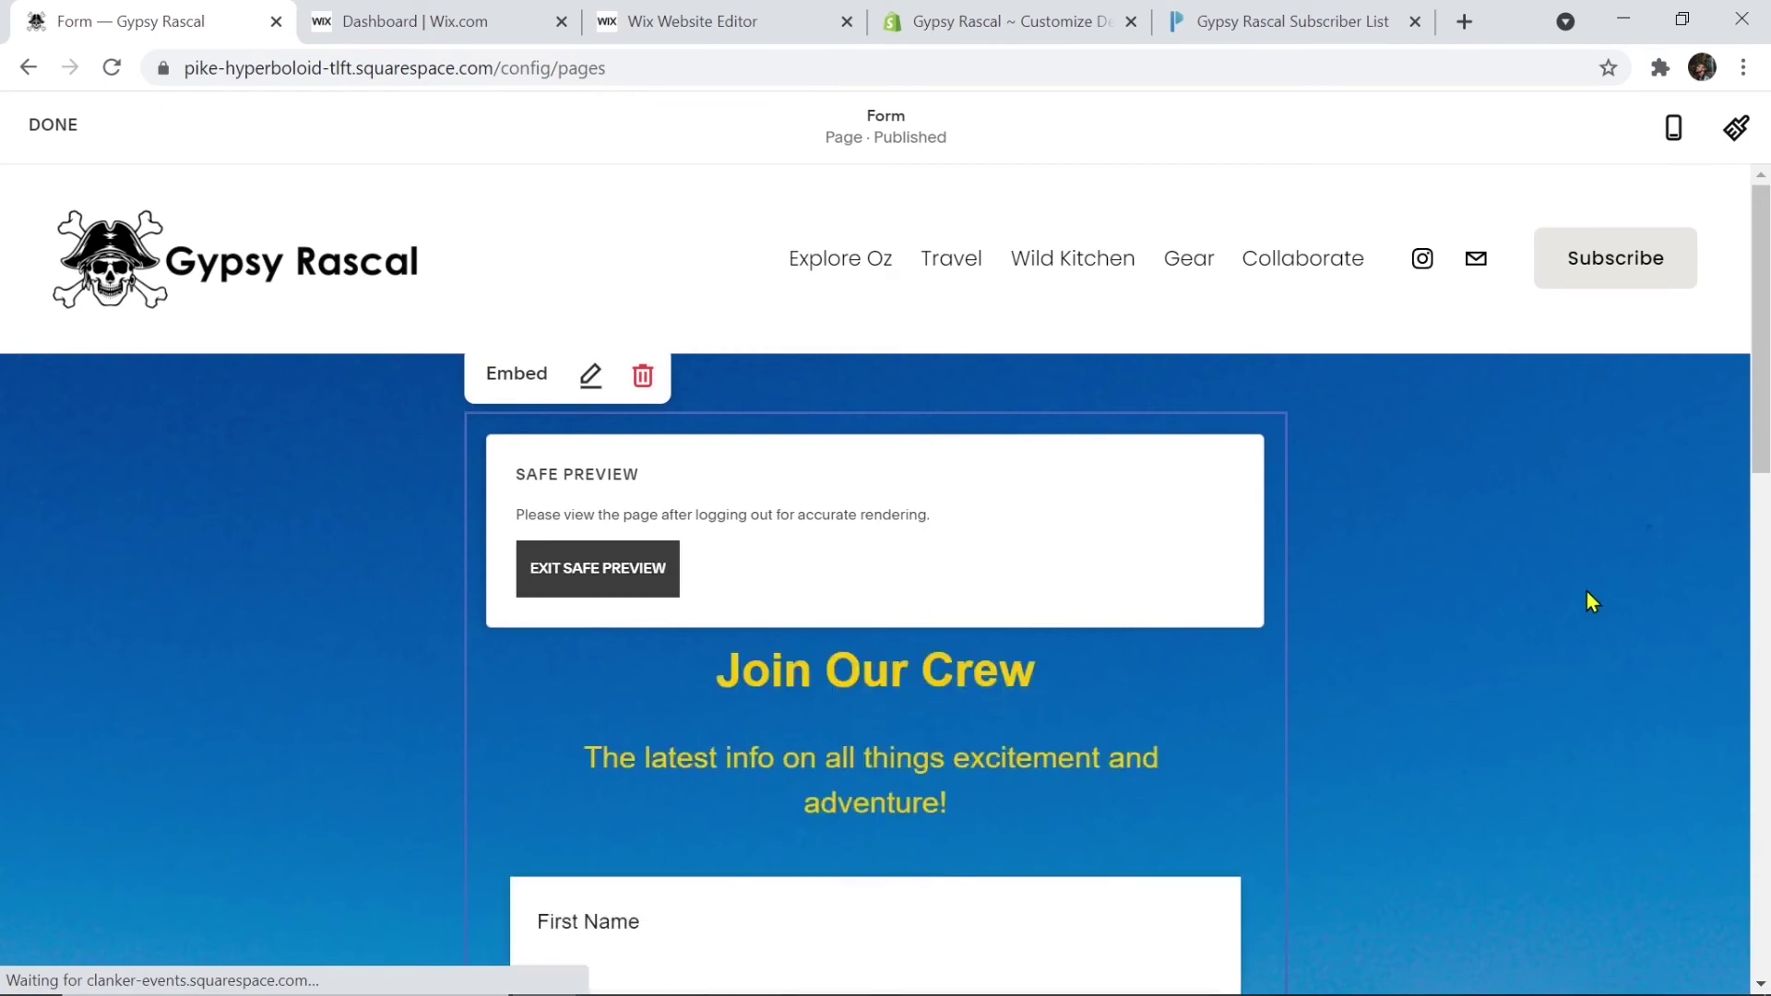
Scroll through the safe-mode preview to check the Last Name, Email fields and 'Join the crew' button
scroll(1589, 595, down, 2)
scroll(1593, 601, down, 2)
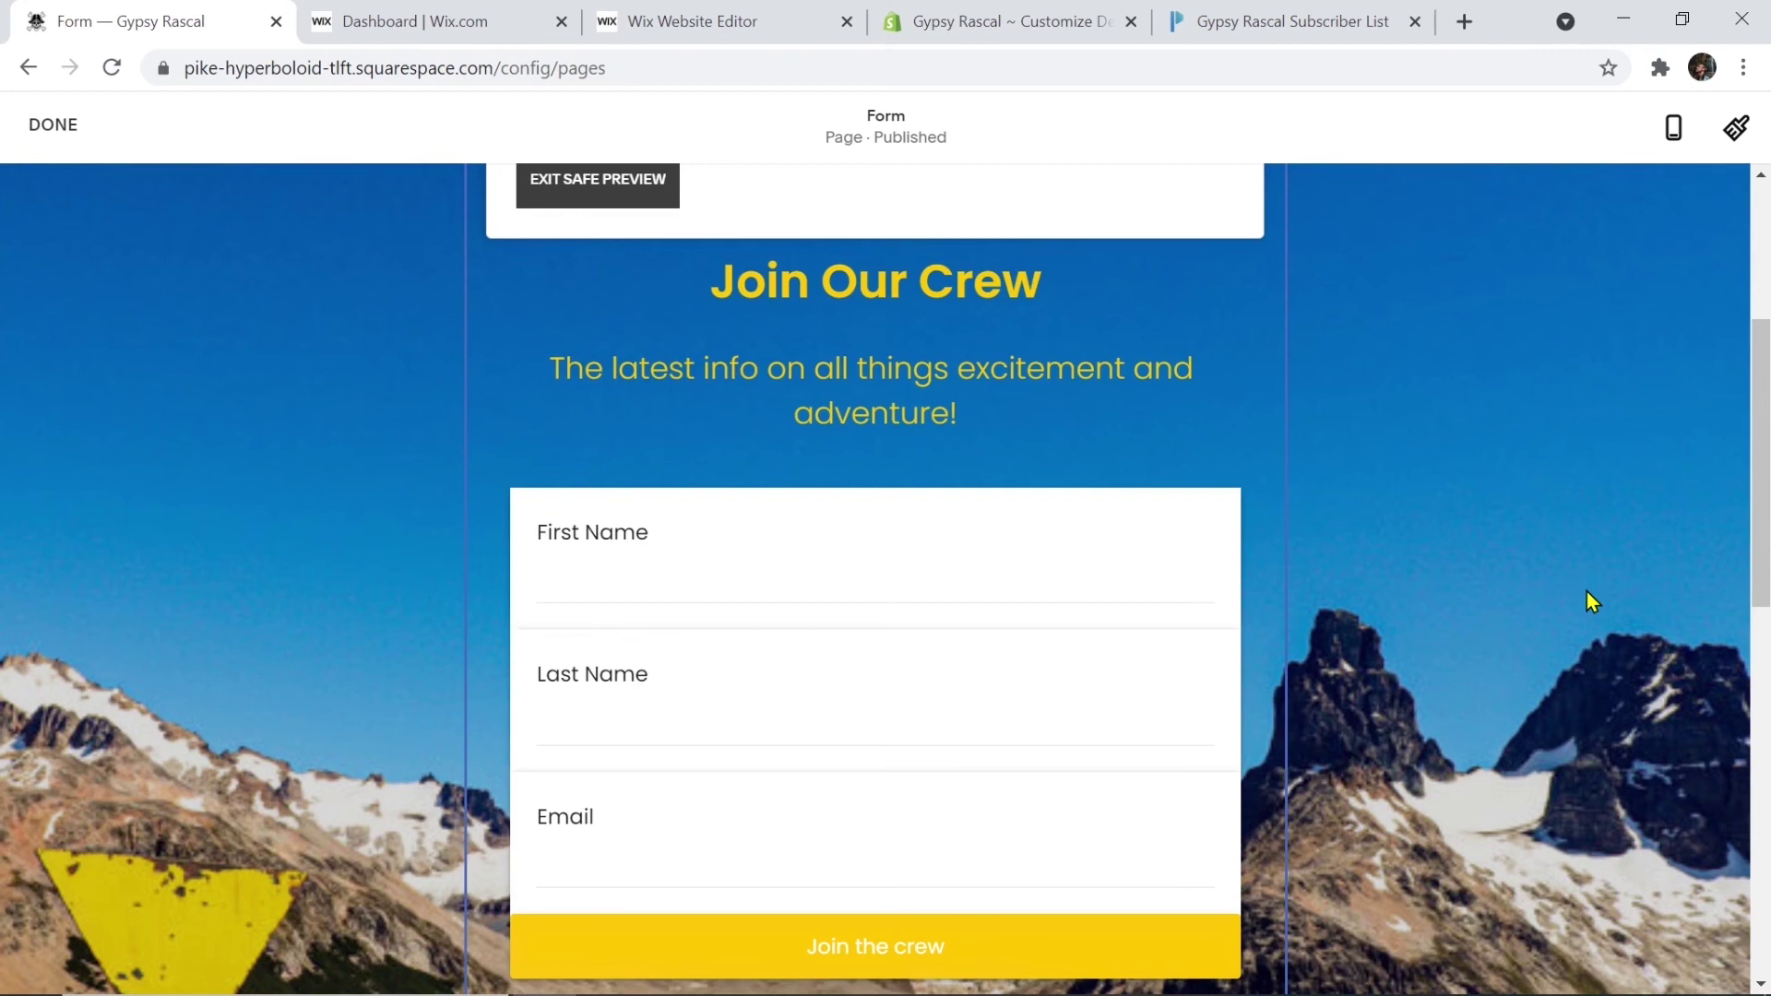
scroll(1593, 601, down, 3)
scroll(1593, 601, up, 6)
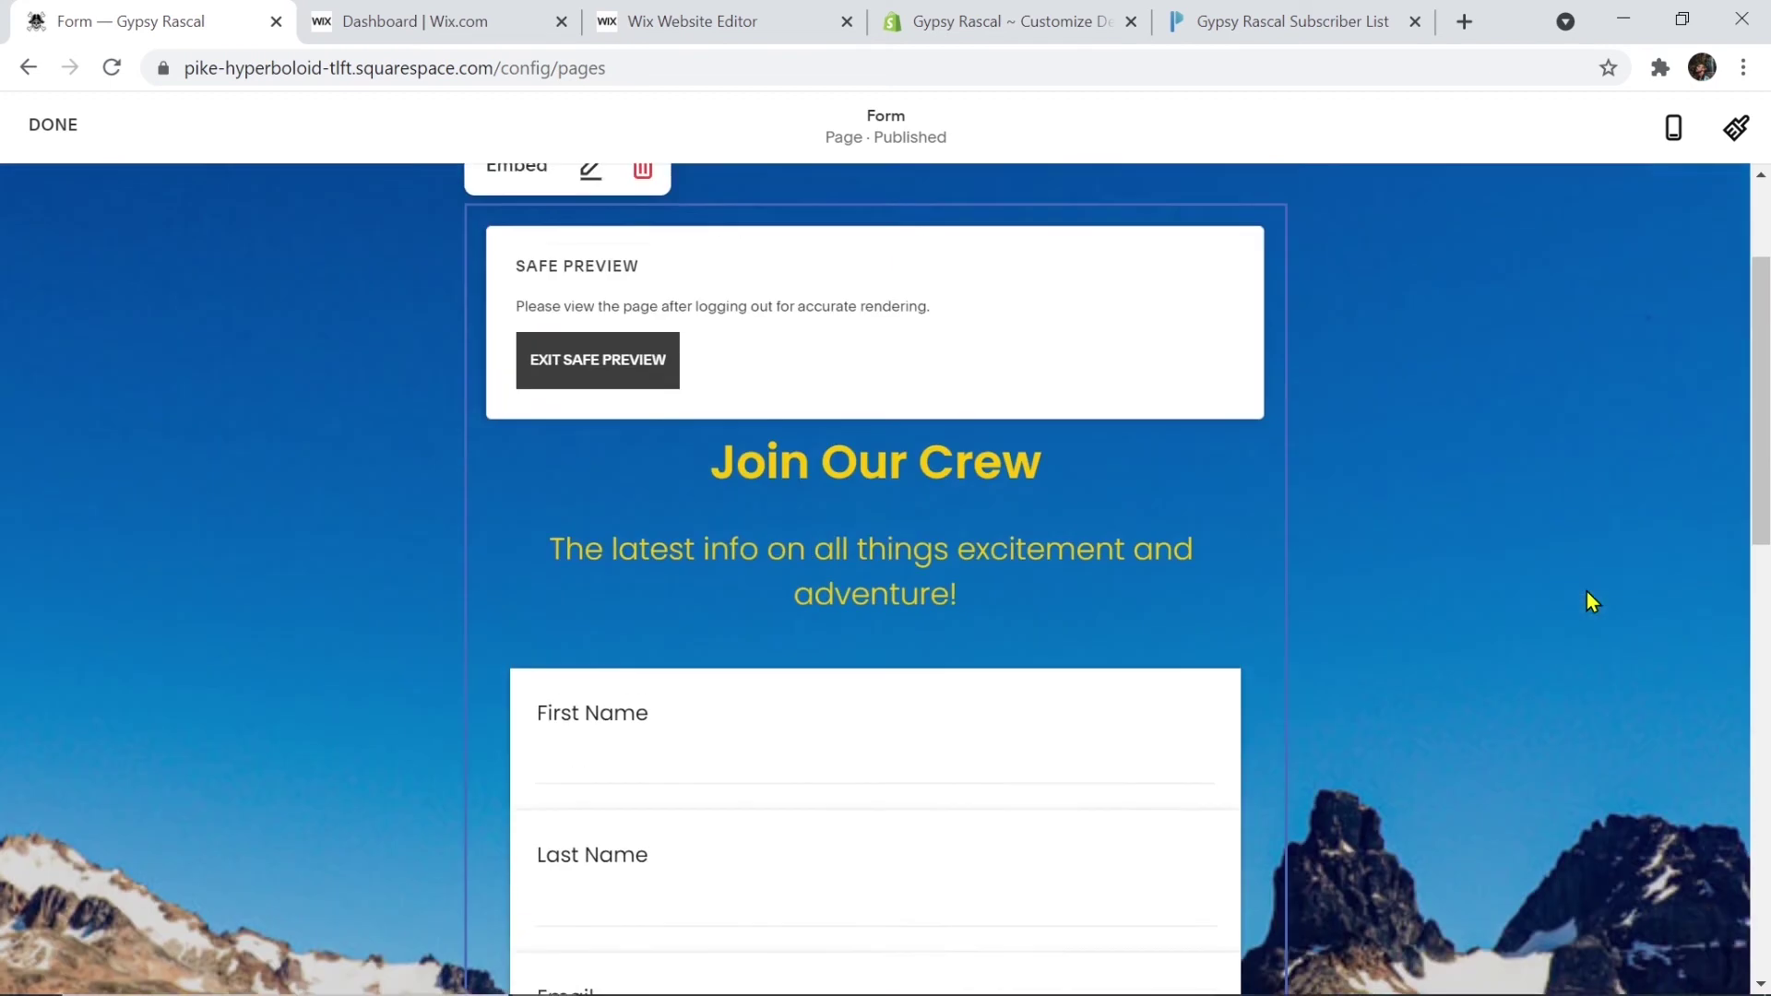